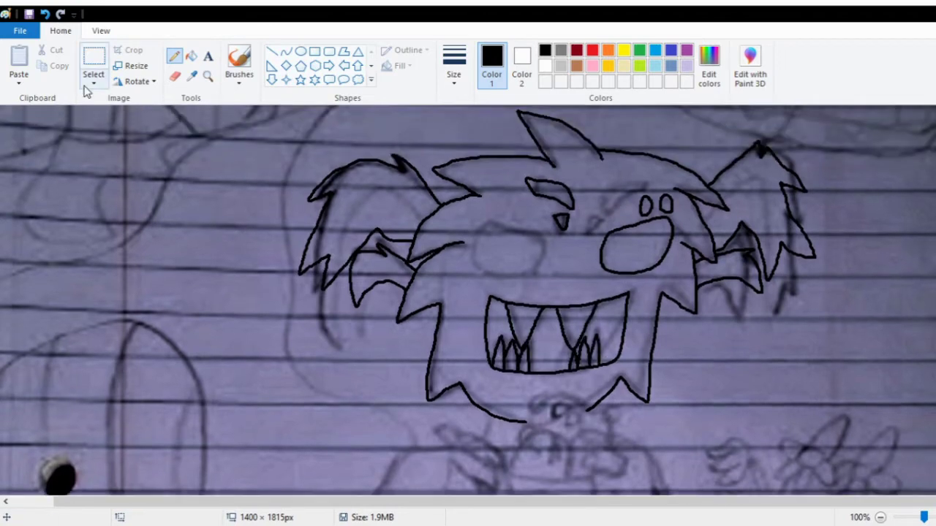
Paste mirrored copies of the monster's eye, brow and small eye marking and position them symmetrically on its face
left_click(94, 62)
key("ctrl+v")
left_click_drag(51, 143, 517, 258)
left_click_drag(573, 234, 607, 228)
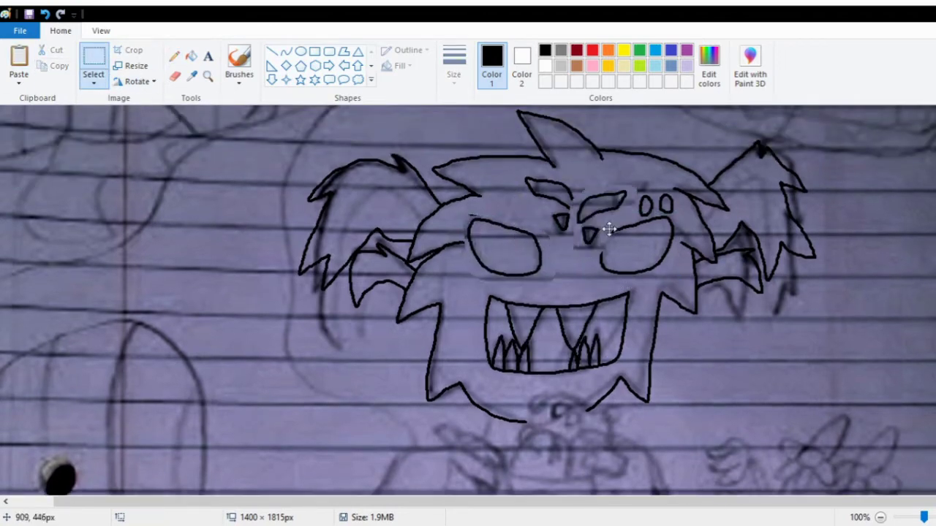
mouse_move(518, 171)
left_mouse_down()
mouse_move(595, 234)
mouse_move(619, 210)
left_mouse_up()
left_click(174, 57)
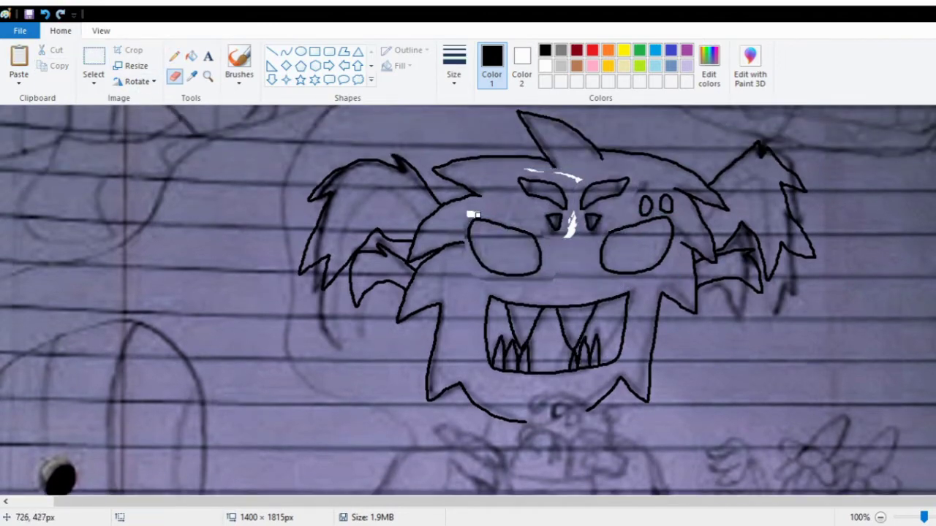
Trace the monster's neck, shaggy arms, hand and spoon over the pencil sketch in black
scroll(468, 292, "down", 7)
left_click_drag(492, 184, 479, 205)
left_click_drag(374, 278, 458, 287)
left_click_drag(365, 370, 419, 284)
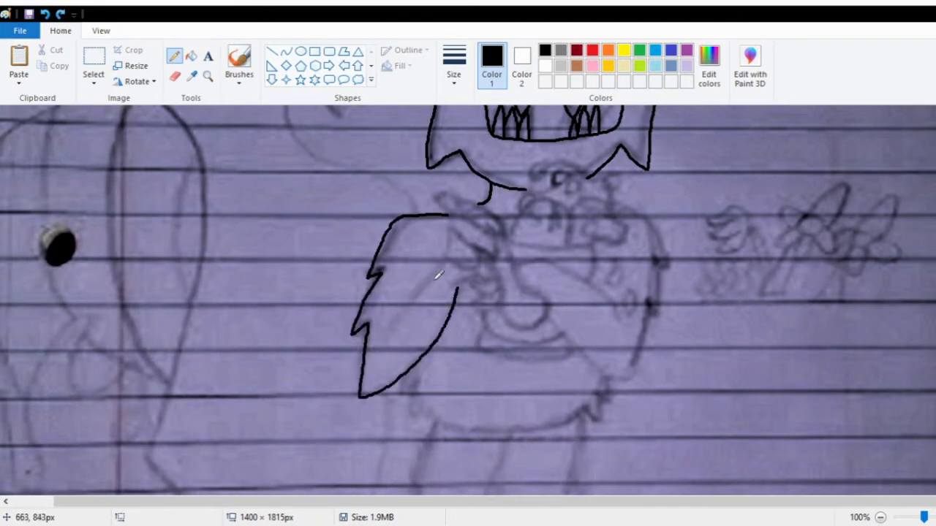
key("ctrl+z")
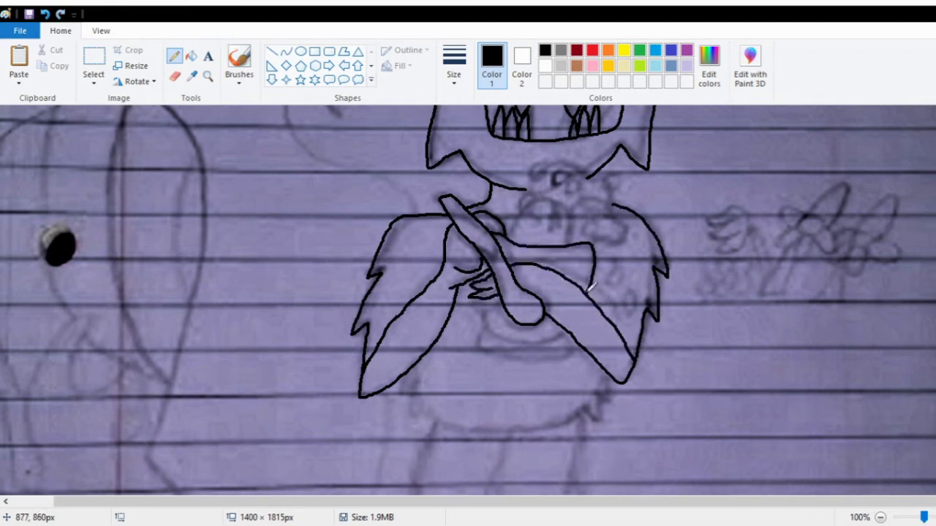
Trace the berry-topped ice cream scoops, the bowl and the shaggy lower edge of the monster's torso
left_click(41, 18)
left_click_drag(518, 189, 594, 212)
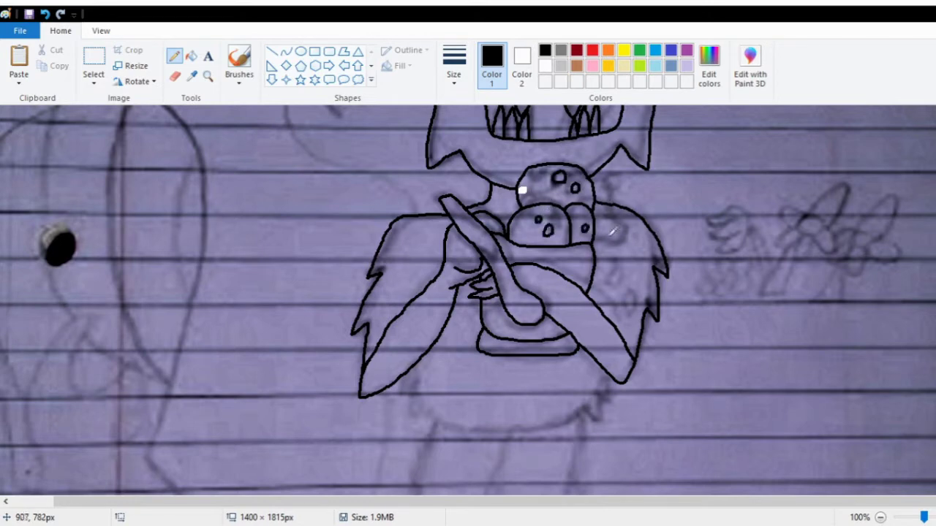
scroll(630, 289, "down", 1)
left_click_drag(399, 329, 534, 380)
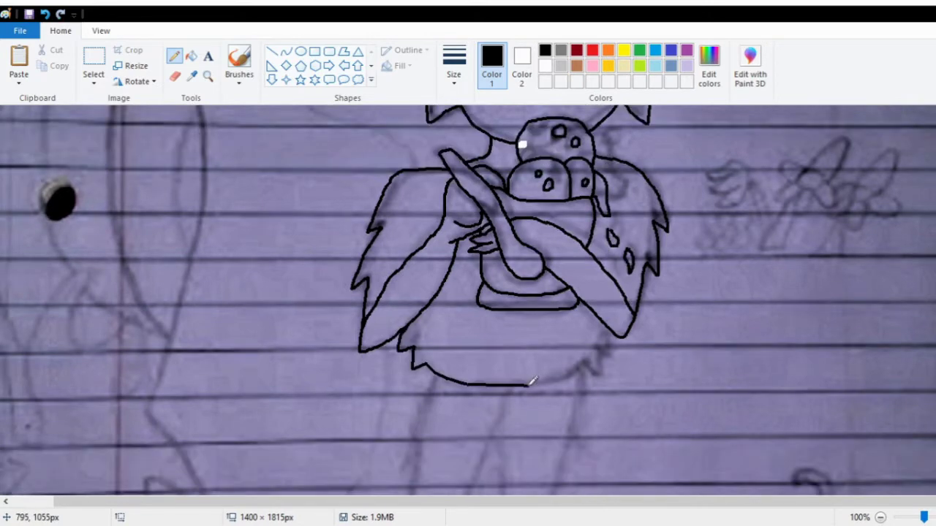
Trace both of the monster's shaggy legs below the torso, with jagged fur at the knees
scroll(422, 201, "up", 3)
scroll(422, 201, "down", 9)
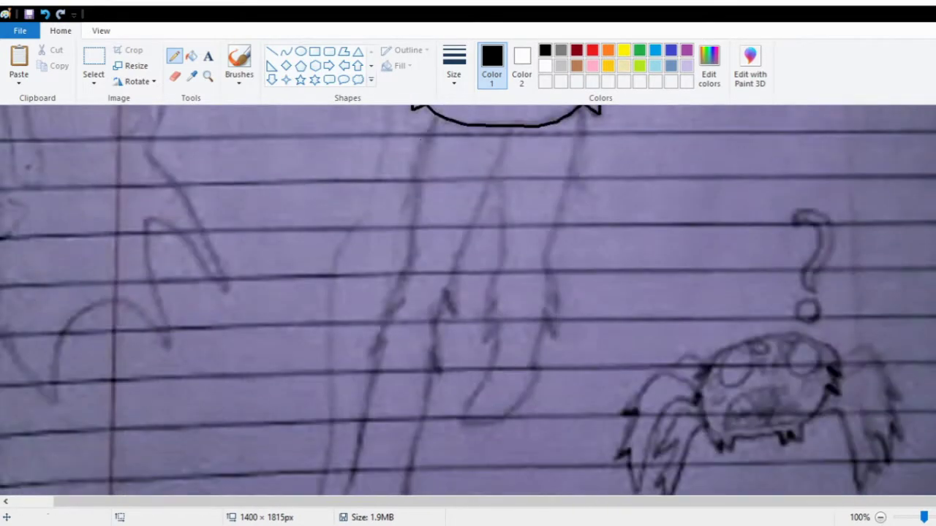
left_click_drag(512, 125, 435, 360)
scroll(383, 174, "down", 4)
scroll(432, 183, "up", 5)
left_click_drag(503, 192, 486, 442)
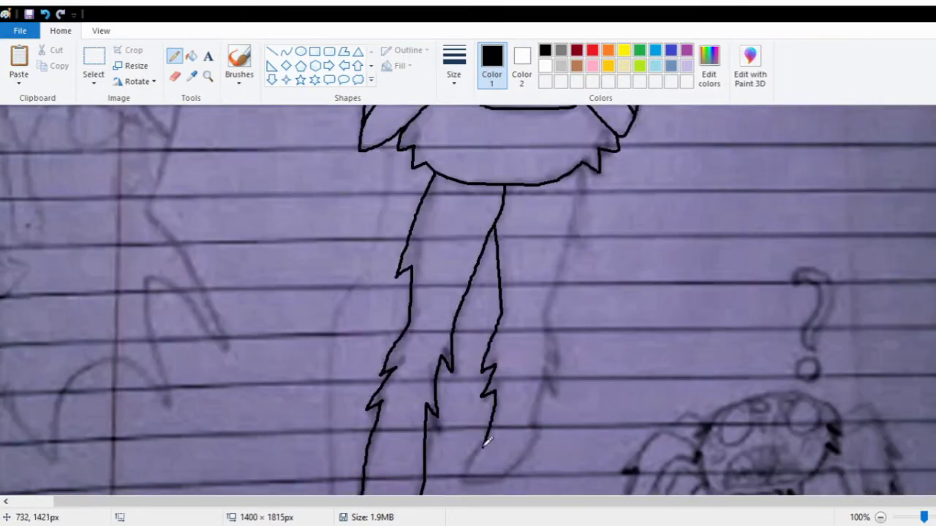
Trace the pointed-leaf bush above the monster, including its round berries and branching veins
scroll(567, 261, "up", 15)
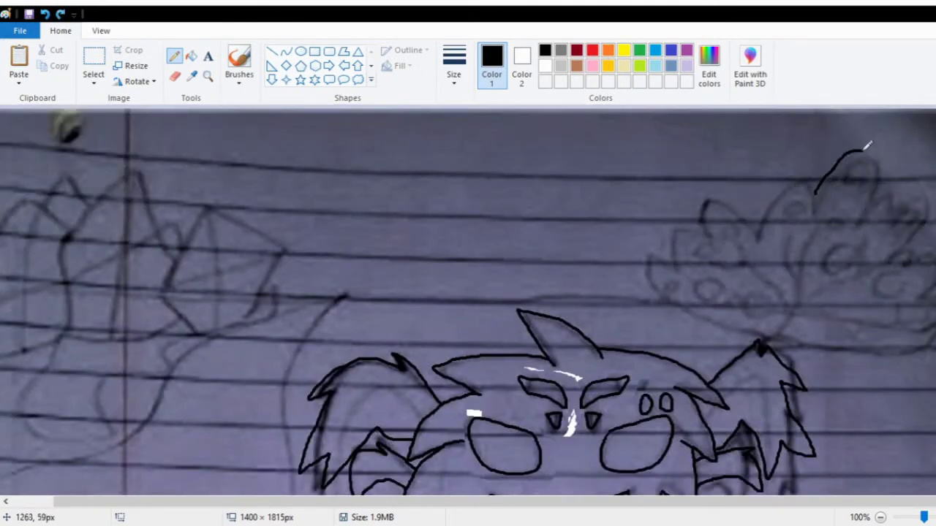
mouse_move(868, 147)
left_mouse_down()
mouse_move(704, 209)
mouse_move(899, 338)
left_mouse_up()
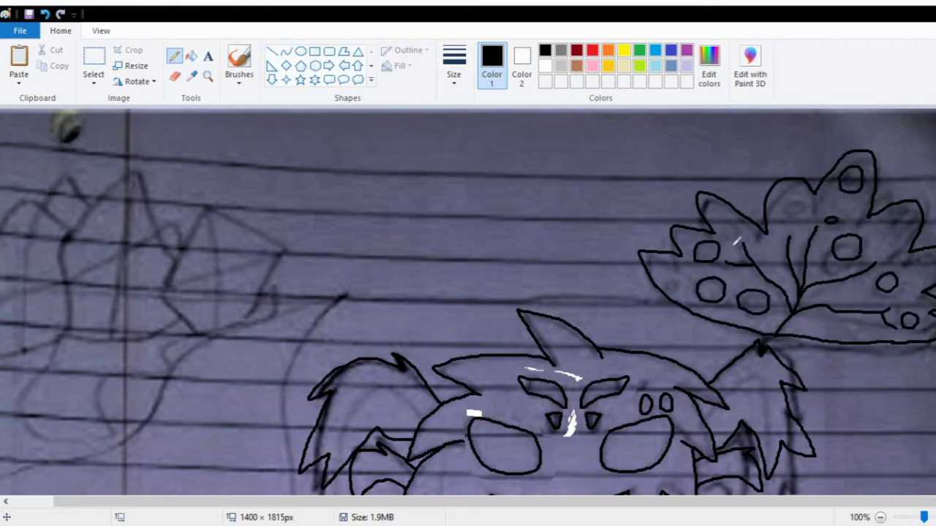
Trace the small spider below the question mark, with its eyes, toothed mouth and shaggy legs
scroll(732, 255, "down", 15)
left_click_drag(839, 299, 728, 281)
scroll(728, 281, "down", 1)
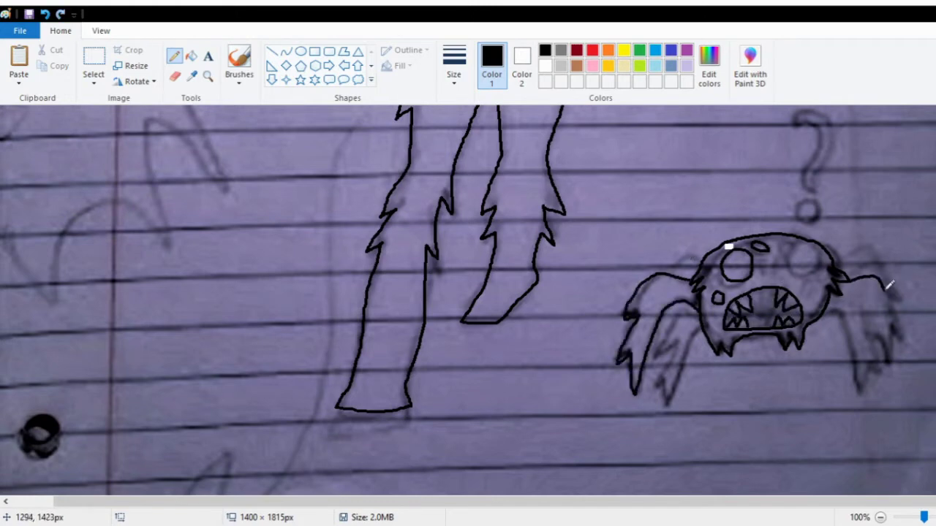
scroll(822, 338, "down", 1)
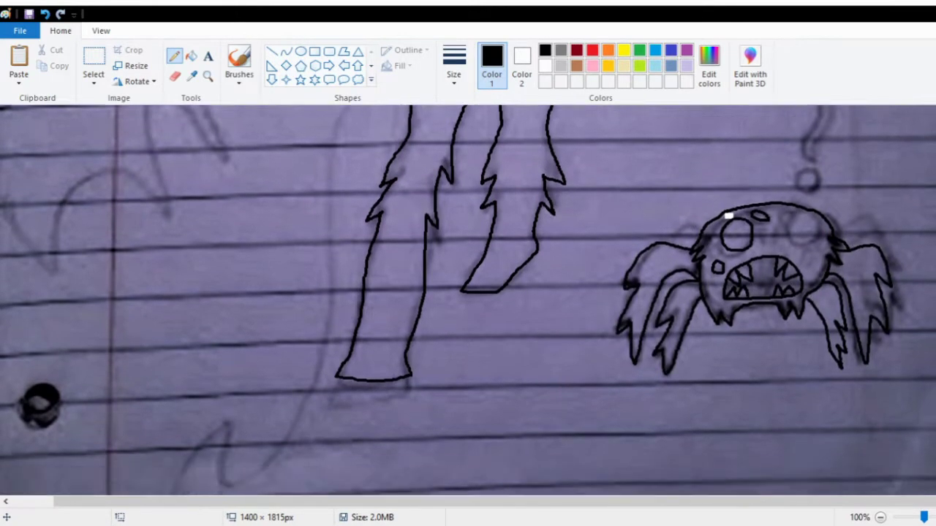
Trace the large arched shape beside the monster, including its curled details and spiked lower edge
scroll(468, 293, "up", 15)
scroll(164, 233, "down", 12)
scroll(164, 232, "up", 6)
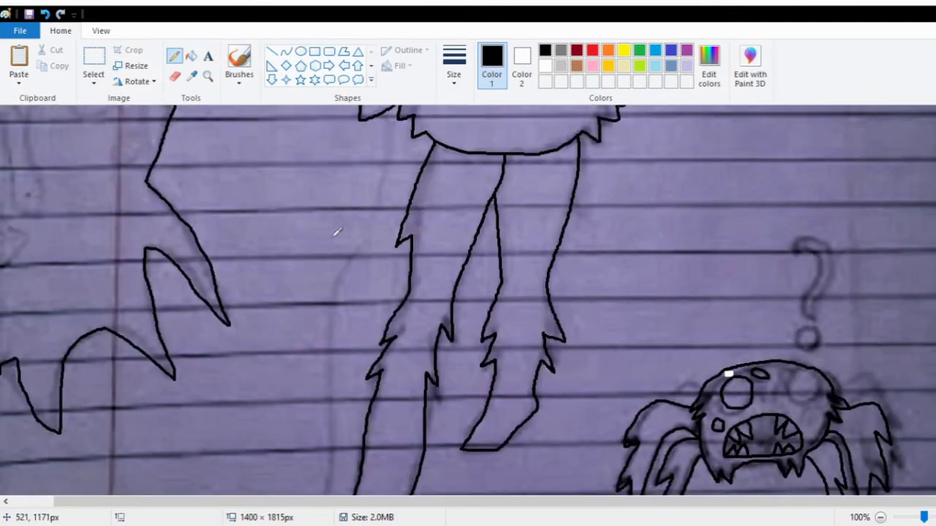
scroll(134, 334, "up", 4)
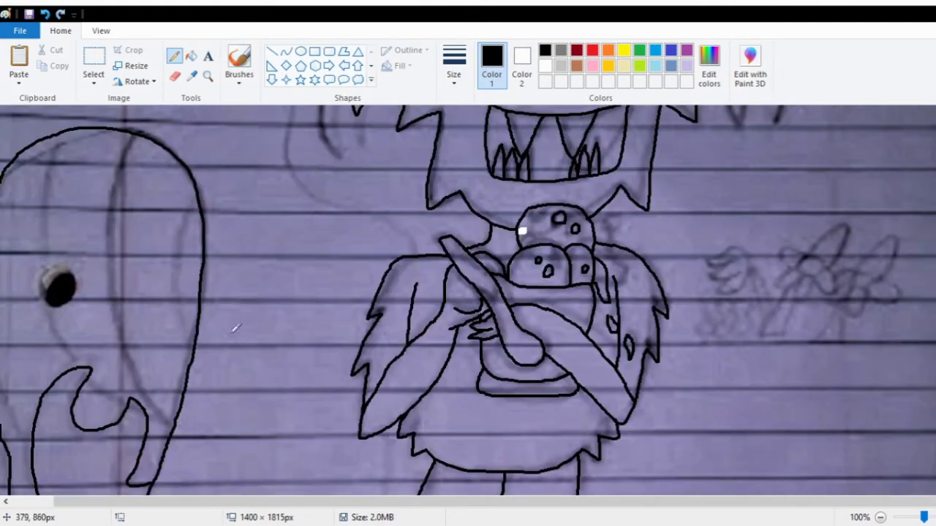
scroll(197, 332, "up", 10)
scroll(204, 333, "down", 20)
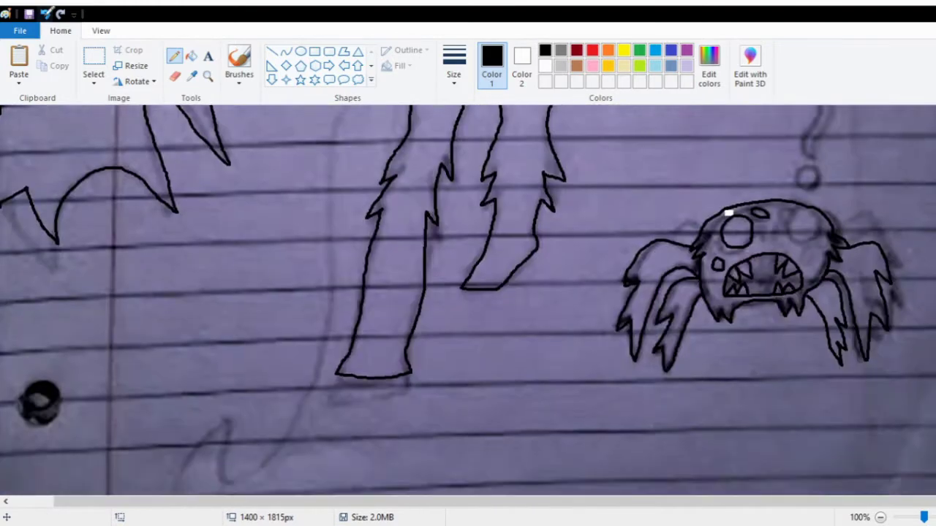
Trace the long curved outline behind the monster and the inner stripes of the large arched shape
scroll(205, 333, "down", 1)
mouse_move(322, 212)
left_mouse_down()
mouse_move(311, 410)
mouse_move(272, 418)
left_mouse_up()
scroll(814, 342, "up", 6)
scroll(835, 340, "up", 9)
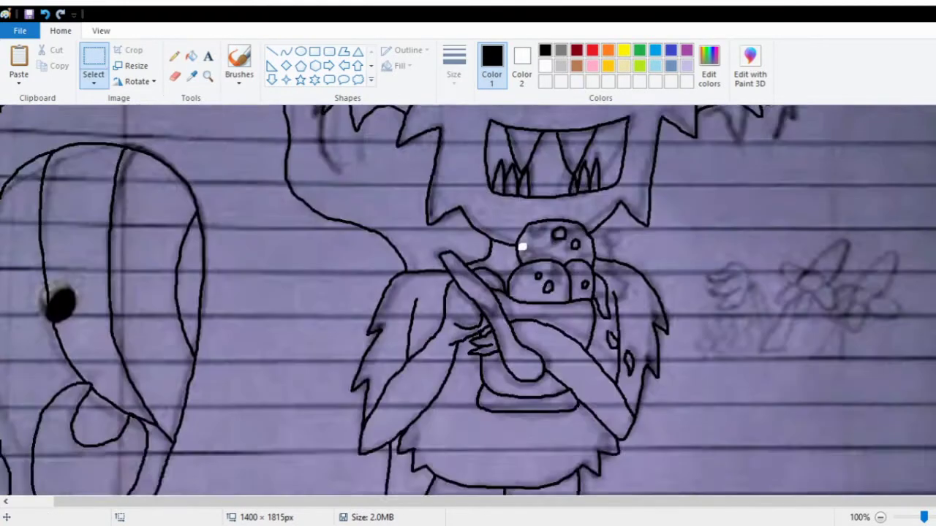
Undo the last change and trace the drooping-petal flower and the star-shaped flower with their stems
scroll(781, 154, "down", 2)
key("ctrl+z")
left_click_drag(790, 217, 812, 243)
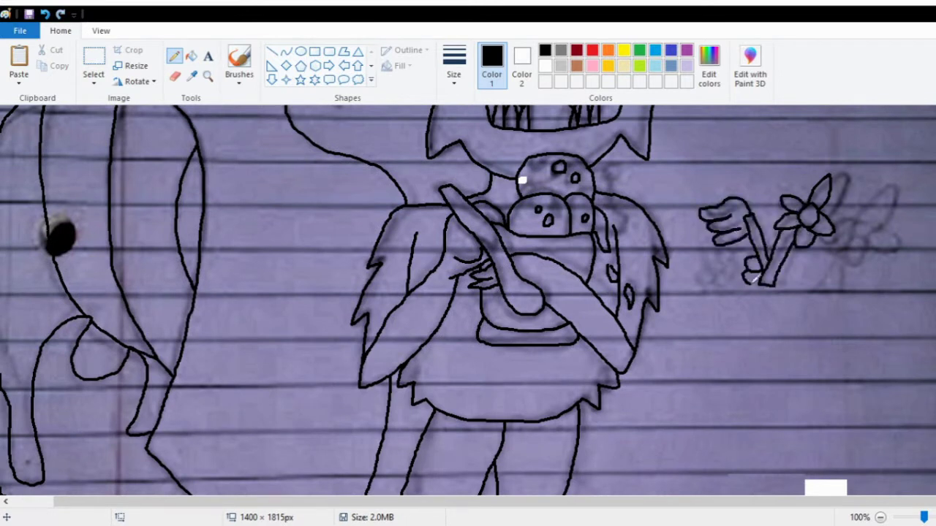
Erase the star-shaped flower's stem and stray sketch lines, and rework the position of its petals
scroll(745, 264, "up", 1)
key("alt+h")
key("e")
key("r")
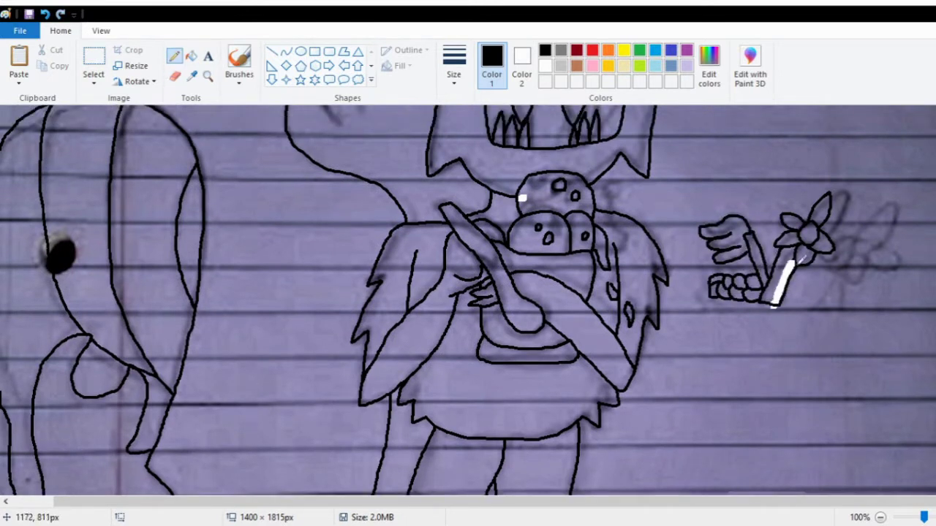
mouse_move(827, 272)
left_mouse_down()
mouse_move(856, 220)
mouse_move(798, 177)
left_mouse_up()
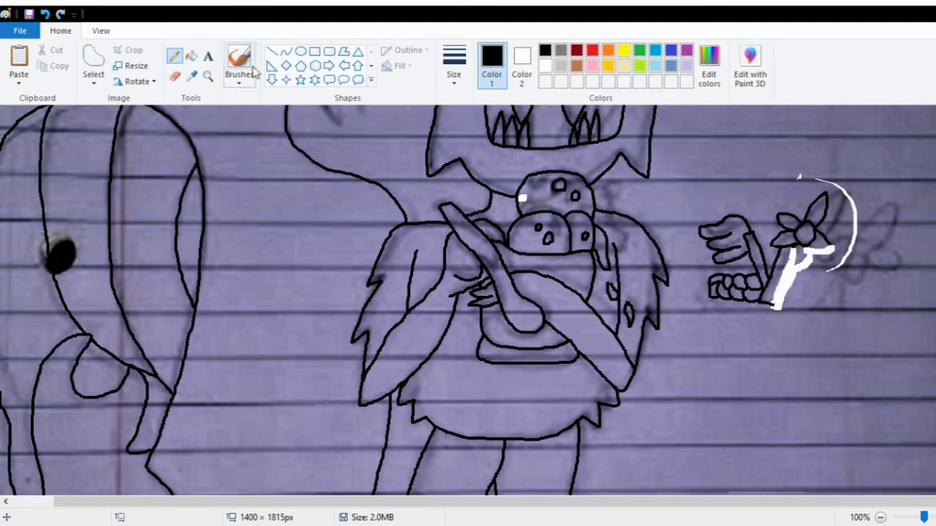
left_click_drag(776, 306, 793, 252)
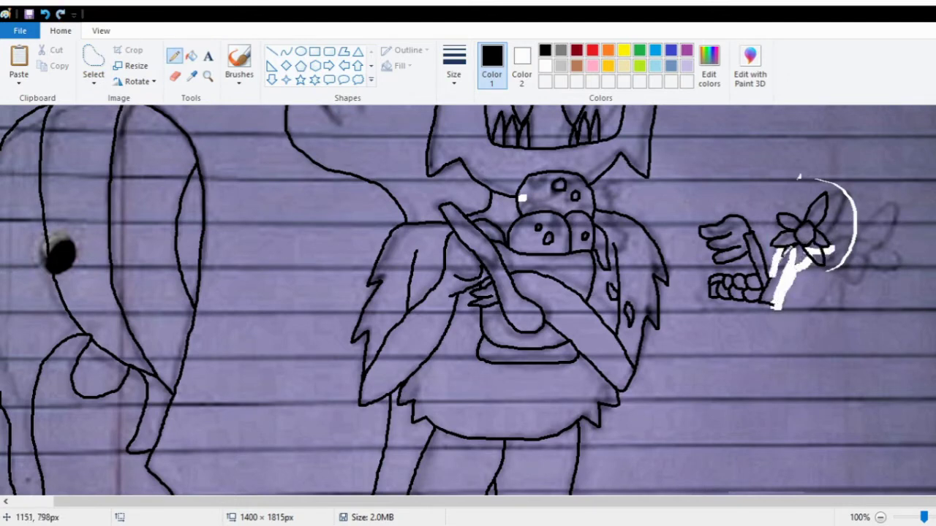
Trace the cluster of angular crystals above the large arched shape
scroll(211, 257, "up", 10)
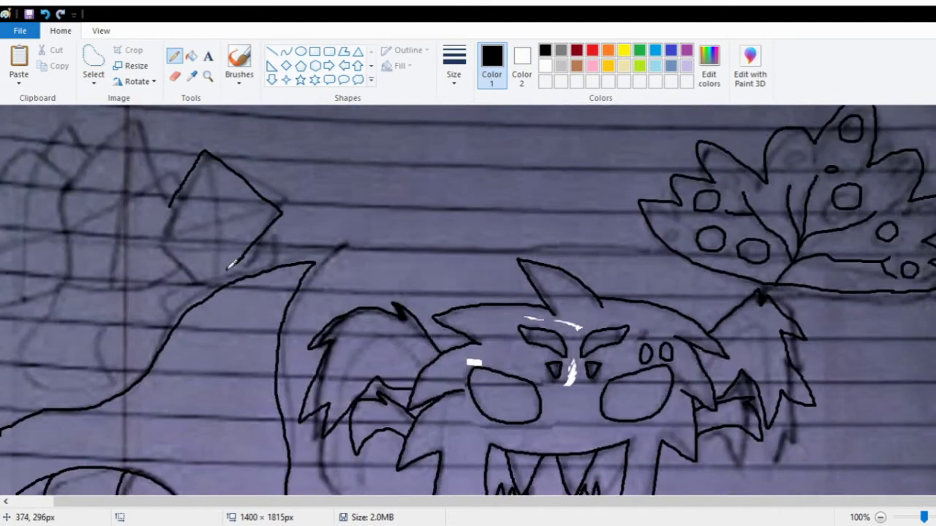
key("ctrl+y")
key("ctrl+z")
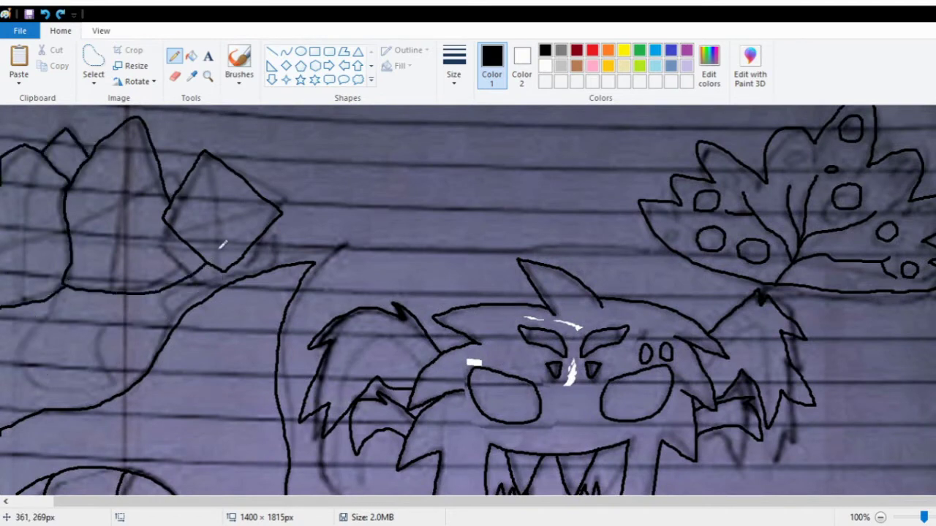
key("ctrl+y")
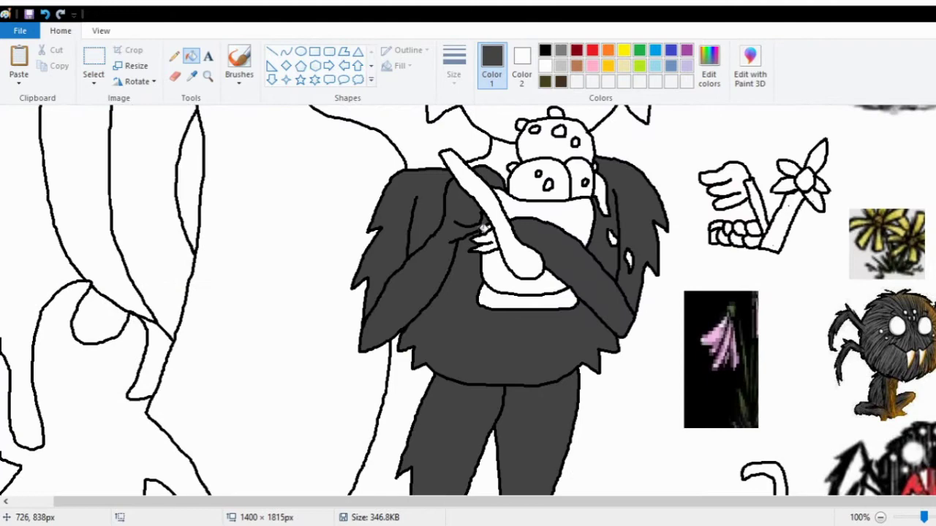
Fill the two flowers with pink petals, yellow petals, a brown centre and dark green stems
scroll(482, 228, "up", 7)
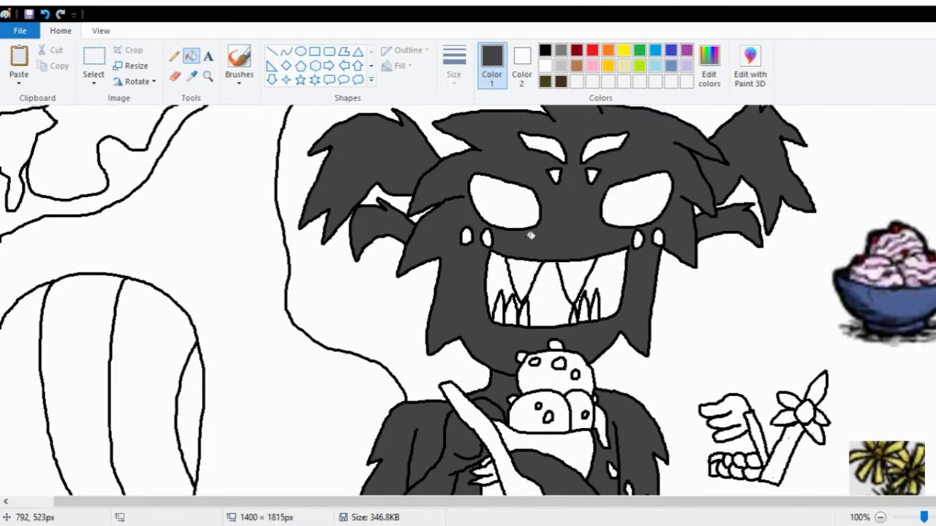
scroll(483, 228, "down", 5)
left_click(723, 249)
left_click(764, 285)
left_click(815, 248)
left_click(894, 284)
left_click(804, 248)
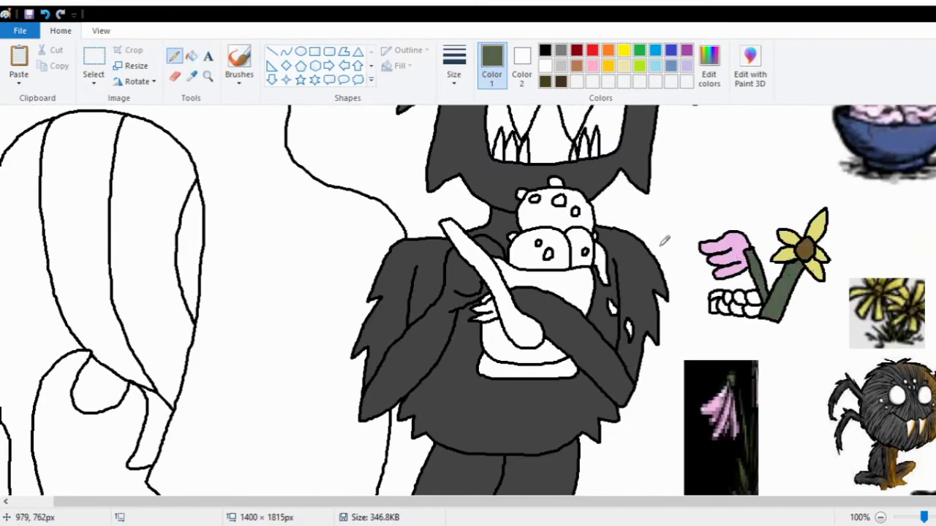
Fill the small spider's legs with dark grey and its mouth with red
left_click(544, 49)
scroll(482, 292, "down", 5)
left_click(191, 57)
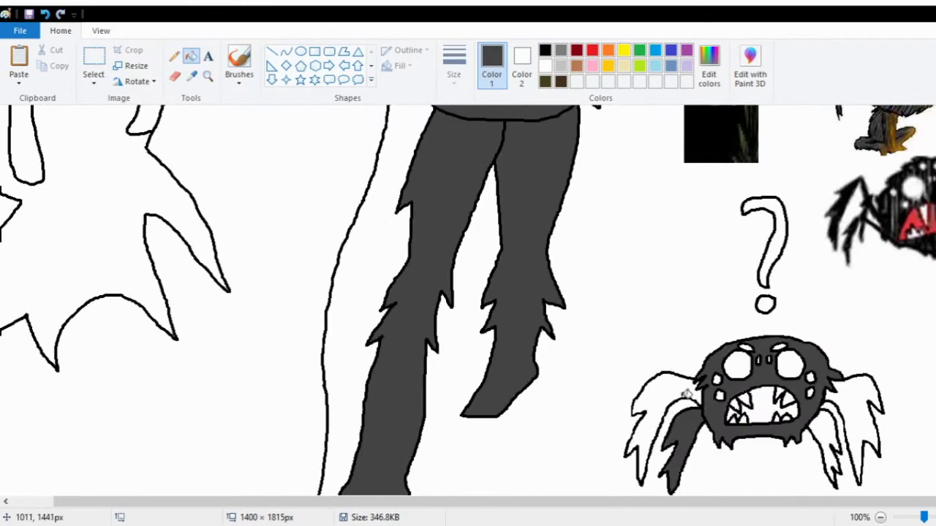
left_click(680, 431)
left_click(592, 50)
left_click(762, 407)
left_click(174, 56)
Fill the ice cream scoops with a pale pink sampled from the reference ice cream picture
scroll(446, 158, "up", 6)
left_click(191, 76)
left_click(889, 157)
left_click(191, 57)
left_click(556, 276)
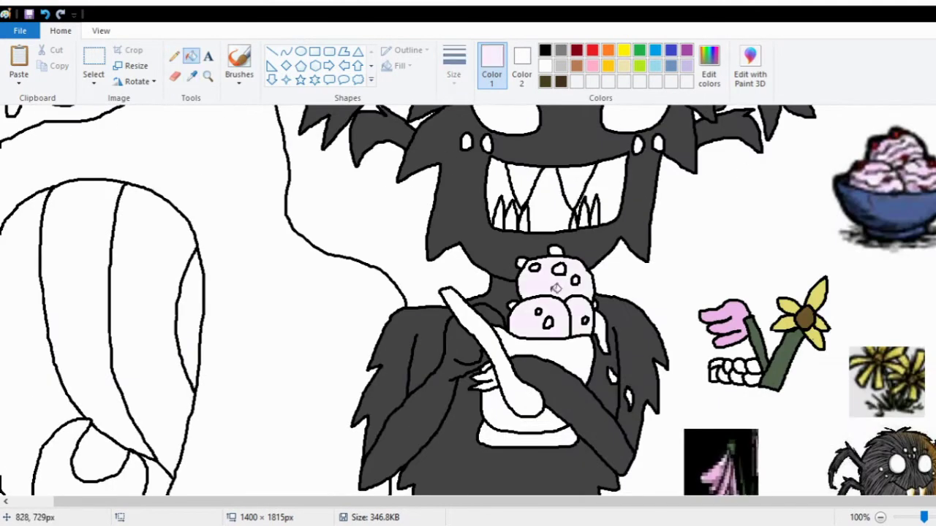
left_click(541, 322)
left_click(585, 322)
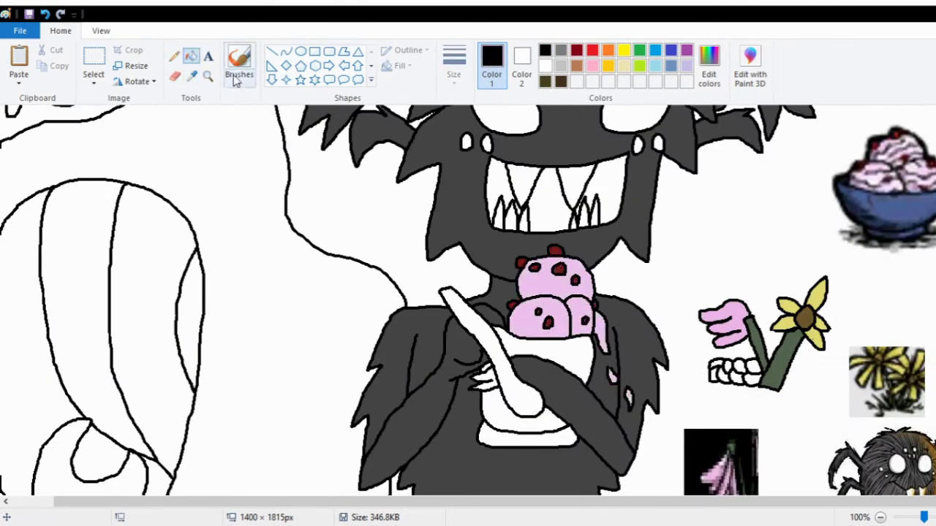
Add a melting drip under the scoops over the bowl, coloured with the pink of the ice cream
left_click(190, 76)
left_click(555, 277)
left_click(567, 343)
Fill the monster's hand with the dark grey of its body and the spoon with a lighter grey
left_click(191, 76)
left_click(643, 322)
left_click(486, 380)
scroll(648, 309, "down", 1)
left_click(475, 292)
Fill the bowl and its base with the blue sampled from the reference ice cream bowl
left_click(191, 77)
left_click(878, 186)
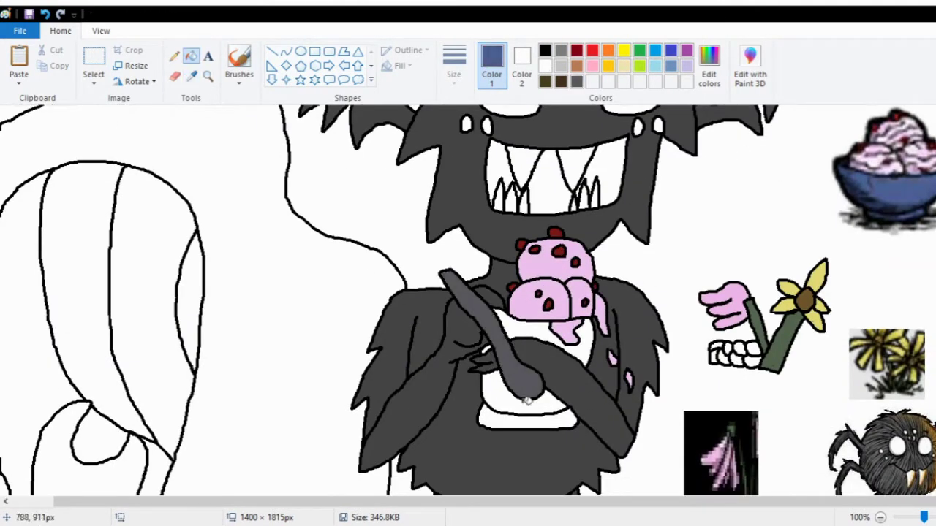
left_click(519, 403)
scroll(520, 403, "down", 1)
left_click(191, 76)
left_click(601, 277)
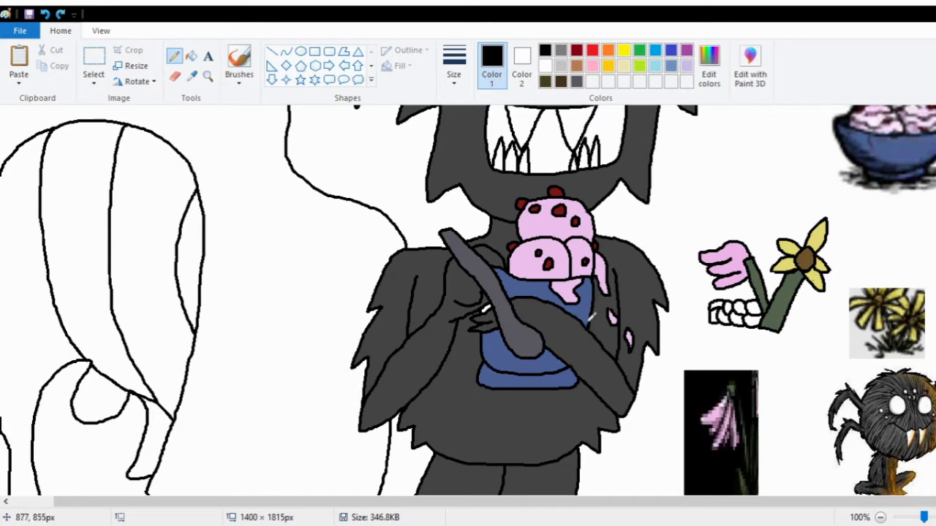
left_click(191, 76)
left_click(484, 259)
Fill the inside of the monster's mouth with red around the white teeth
scroll(497, 298, "up", 2)
left_click(592, 50)
left_click(191, 55)
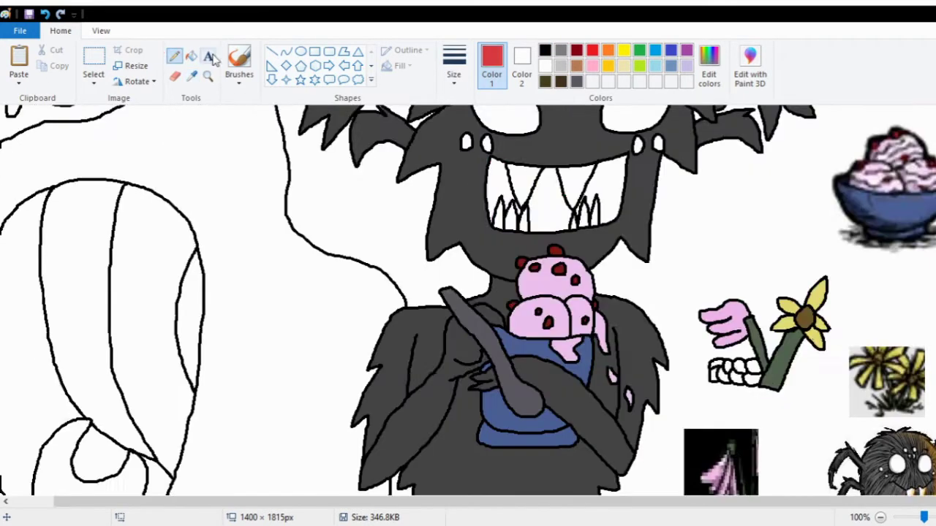
left_click(544, 197)
left_click(605, 191)
Erase the black outlines of the monster's brows, small eye markings and cheek spots to leave solid white shapes
scroll(497, 298, "up", 4)
left_click(190, 76)
left_click(447, 285)
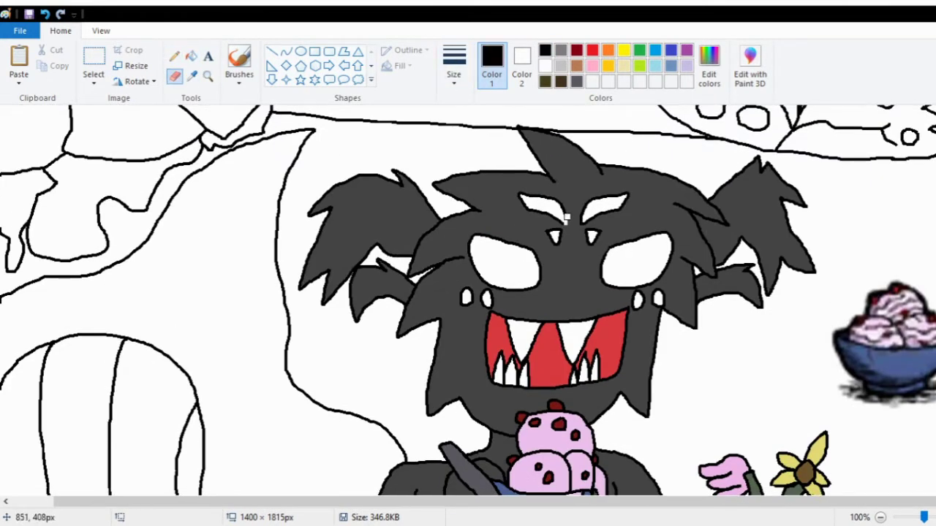
left_click_drag(604, 211, 618, 199)
scroll(650, 291, "down", 1)
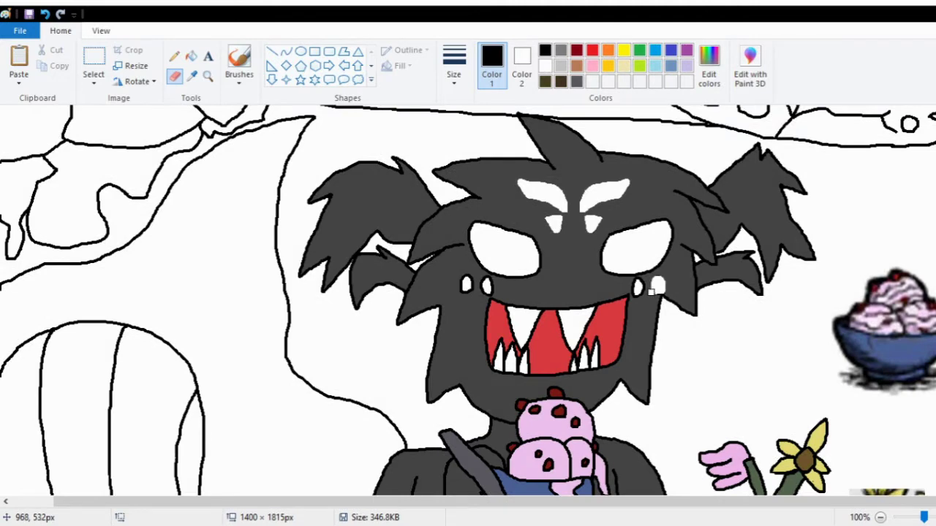
scroll(662, 291, "down", 5)
left_click(174, 77)
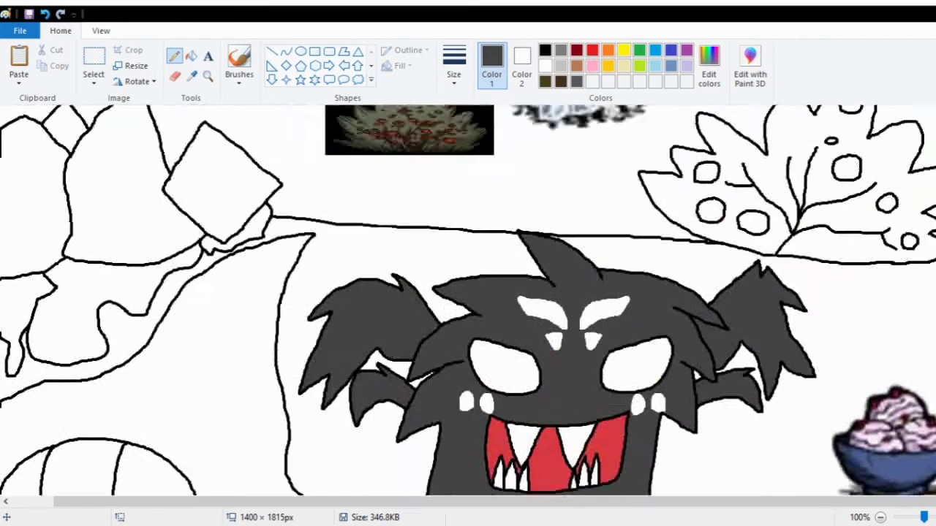
Fill the bush's leaves with the olive green of its reference picture and all its berries with brownish red
left_click(819, 322)
left_click(577, 50)
left_click(753, 301)
left_click(847, 247)
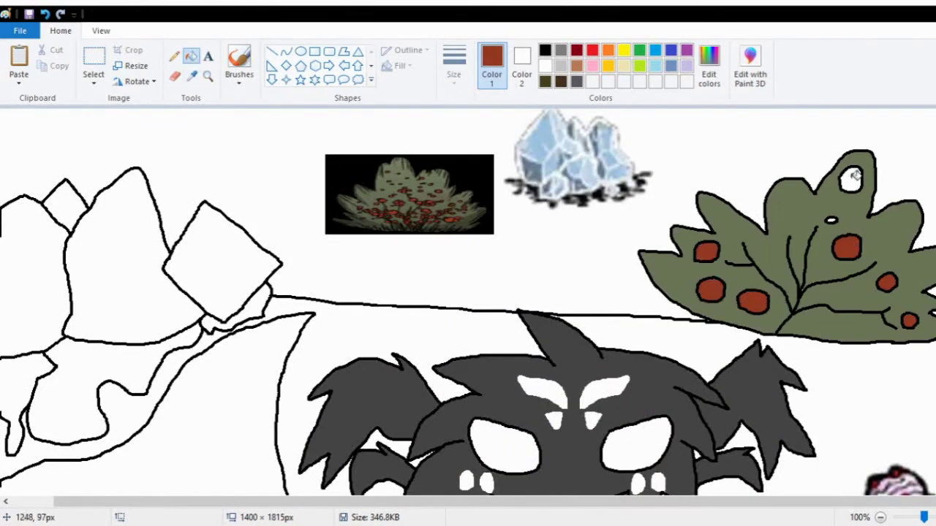
left_click(852, 180)
Trim the canvas to 1371 × 1814 px
left_click(880, 517)
left_click(880, 517)
key("ctrl+a")
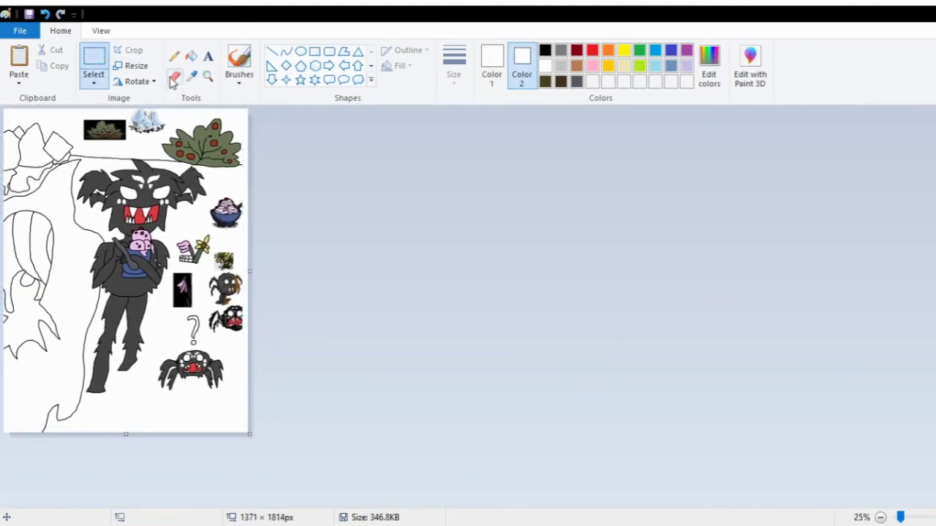
Fill the ice crystals with light blue and the icy patches at their base with a paler blue
left_click(191, 56)
left_click(918, 517)
left_click(592, 81)
left_click(110, 183)
left_click(29, 182)
left_click(110, 214)
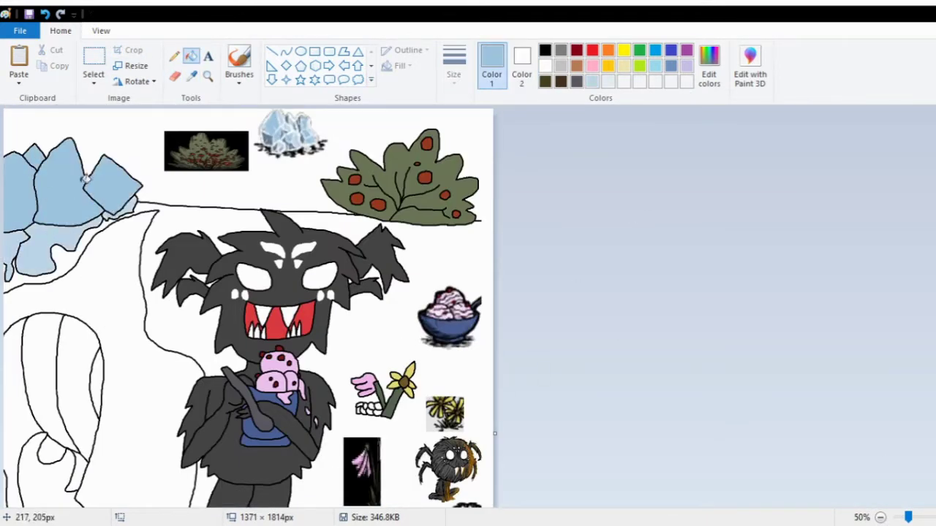
left_click(174, 76)
scroll(31, 204, "up", 1)
left_click_drag(22, 198, 22, 355)
left_click_drag(11, 287, 272, 279)
left_click_drag(221, 209, 221, 274)
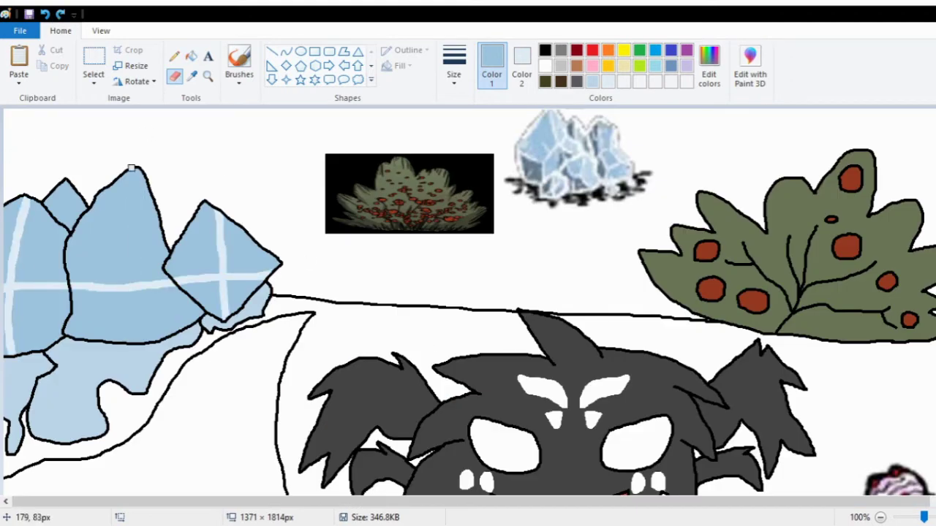
left_click_drag(129, 165, 124, 341)
left_click_drag(66, 181, 68, 231)
left_click(46, 14)
left_click(46, 13)
left_click(45, 14)
left_click(46, 14)
left_click(45, 14)
Draw pale blue branching facet lines across each of the ice crystals
left_click_drag(35, 346, 69, 246)
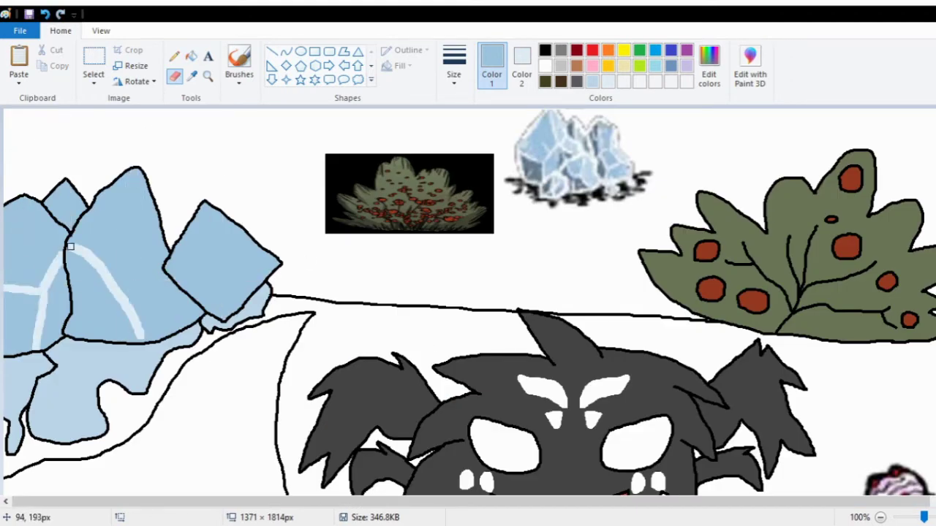
left_click_drag(154, 218, 132, 333)
left_click_drag(176, 241, 275, 256)
scroll(468, 300, "down", 1)
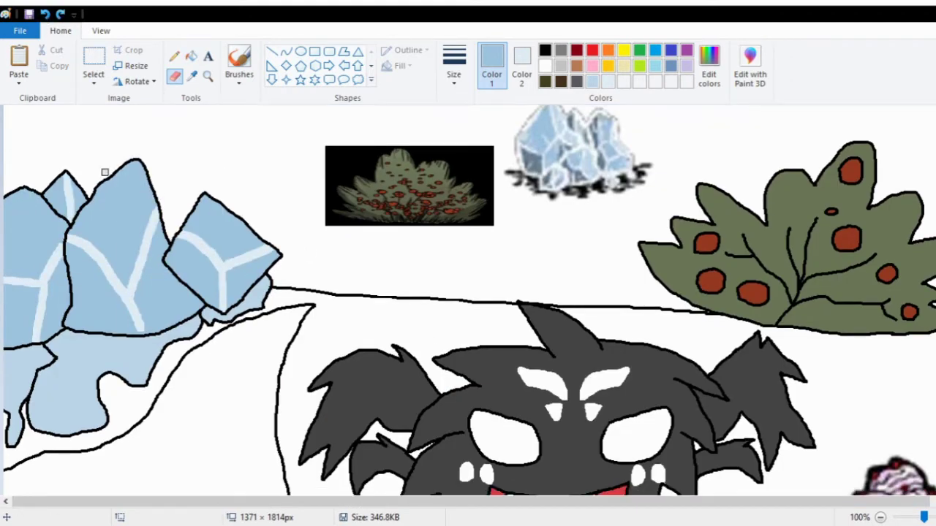
Delete the reference pictures around the drawing and trim the canvas to 1338 × 1780 px
scroll(468, 300, "down", 1)
left_click_drag(251, 111, 326, 155)
scroll(641, 343, "down", 1)
scroll(641, 342, "down", 3)
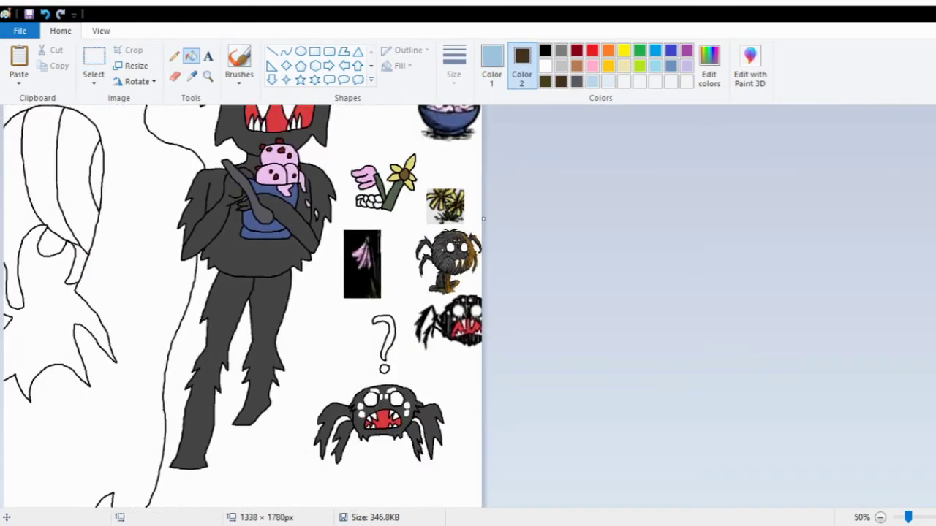
left_click(93, 73)
left_click_drag(402, 226, 448, 344)
key("Delete")
left_click_drag(342, 229, 382, 299)
key("Delete")
Fill the ground around the monster with dark brown and the background above the horizon with dark olive
scroll(431, 329, "up", 3)
scroll(431, 417, "down", 3)
scroll(431, 417, "up", 5)
left_click(191, 57)
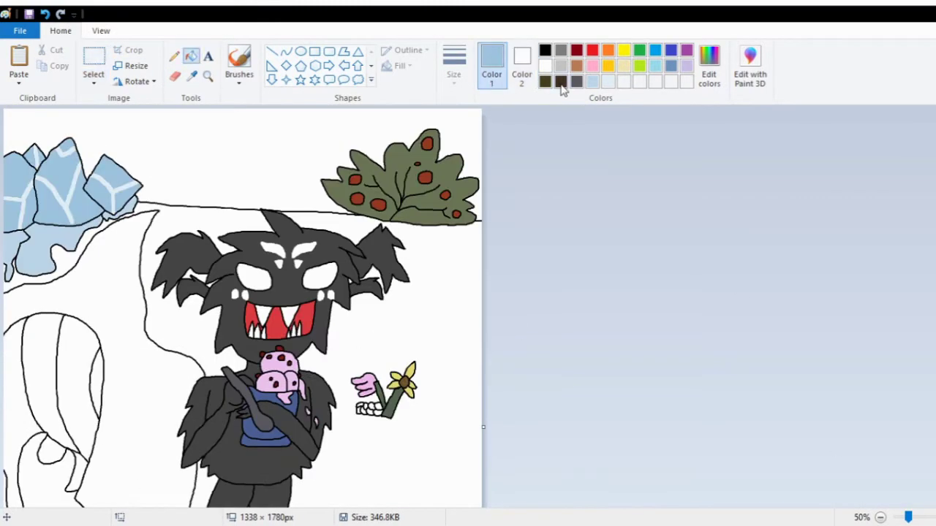
left_click(561, 81)
left_click(409, 439)
right_click(210, 144)
left_click(191, 76)
scroll(361, 261, "down", 3)
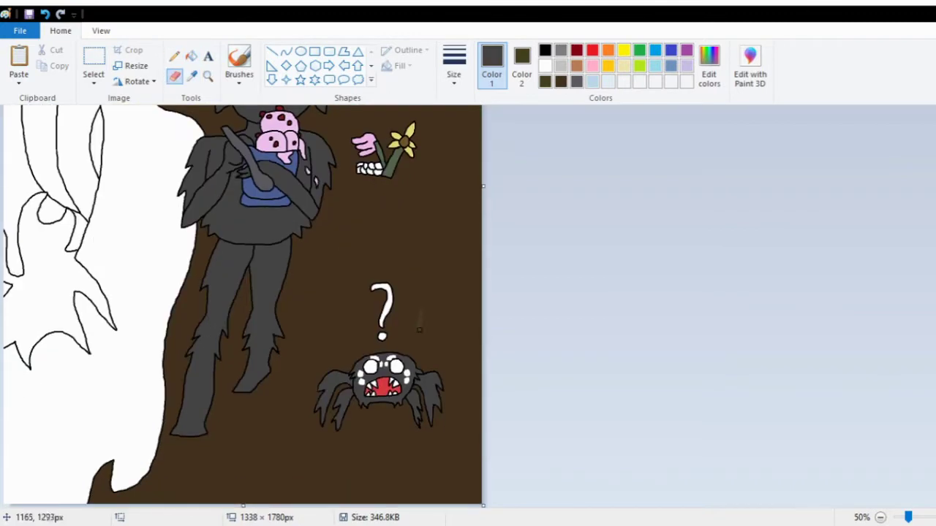
Fill the large white area beside the monster and the shapes inside it with very light grey
scroll(362, 261, "up", 2)
left_click(191, 56)
scroll(361, 261, "down", 1)
left_click(560, 65)
left_click(132, 380)
left_click(66, 378)
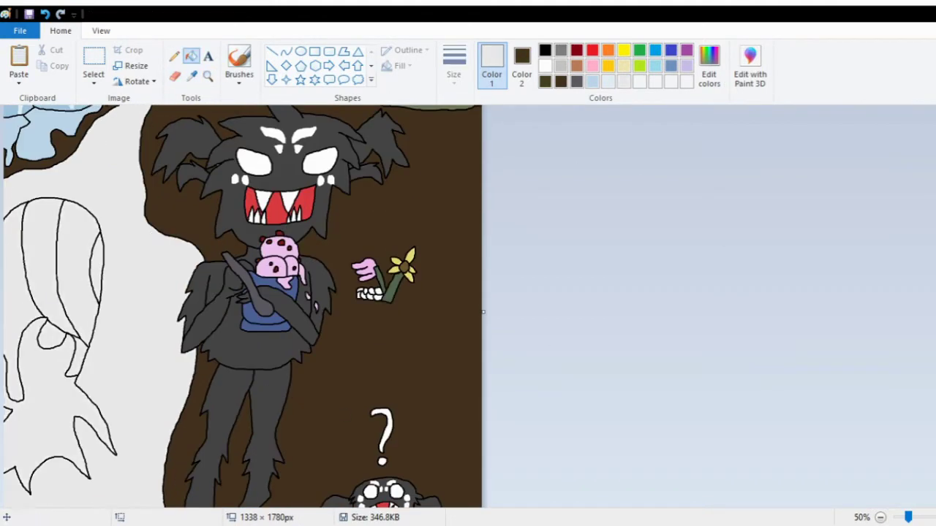
scroll(293, 292, "up", 5)
left_click(545, 65)
left_click(174, 76)
scroll(384, 270, "up", 1)
scroll(468, 307, "up", 3)
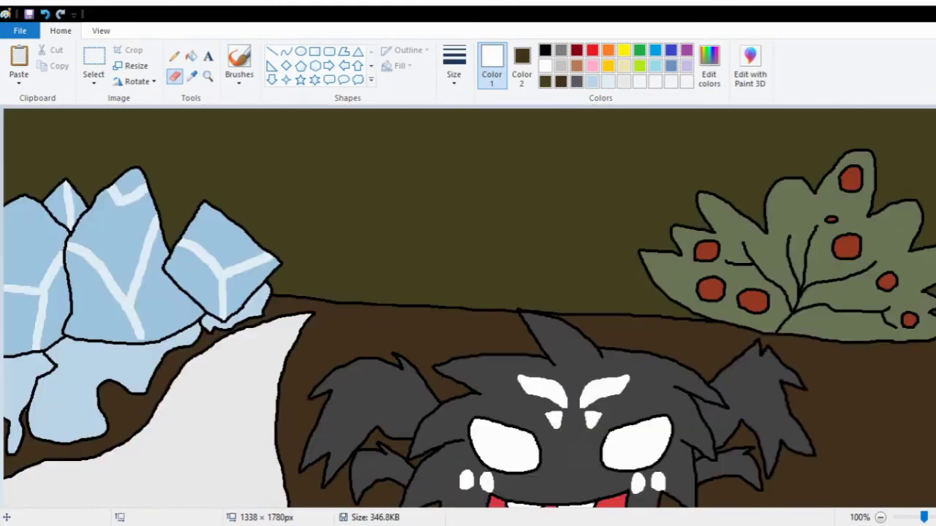
left_click(593, 50)
scroll(468, 307, "down", 5)
left_click(191, 57)
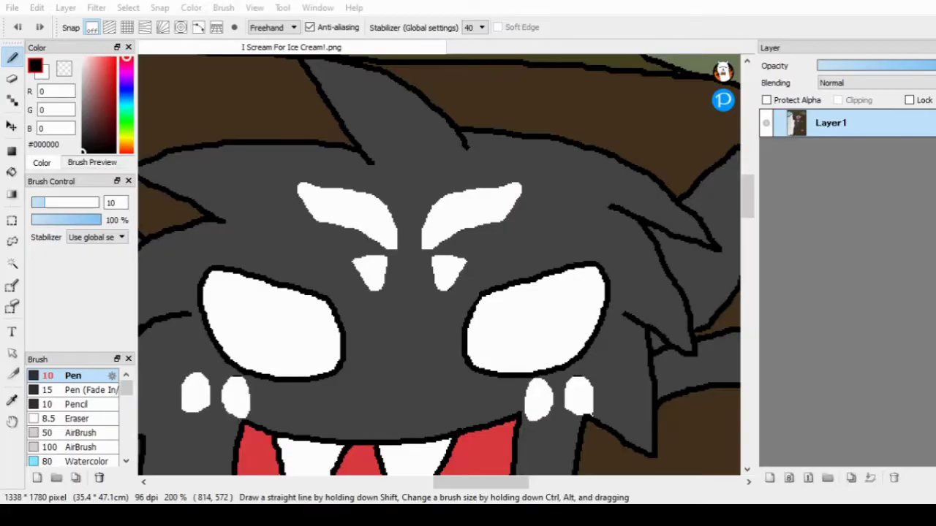
Switch to FireAlpaca and retrace the hair outlines on top of the monster's head with a 10 px black pen
scroll(305, 167, "up", 3)
left_click_drag(461, 226, 305, 168)
scroll(439, 256, "down", 3)
mouse_move(464, 105)
left_mouse_down()
mouse_move(424, 199)
mouse_move(303, 234)
mouse_move(295, 251)
mouse_move(343, 146)
left_mouse_up()
Retrace the ragged outlines of both cheeks and the jaw with the thick black pen
scroll(295, 251, "down", 1)
scroll(344, 146, "down", 3)
scroll(337, 147, "down", 3)
mouse_move(336, 73)
left_mouse_down()
mouse_move(313, 198)
mouse_move(304, 362)
mouse_move(405, 395)
left_mouse_up()
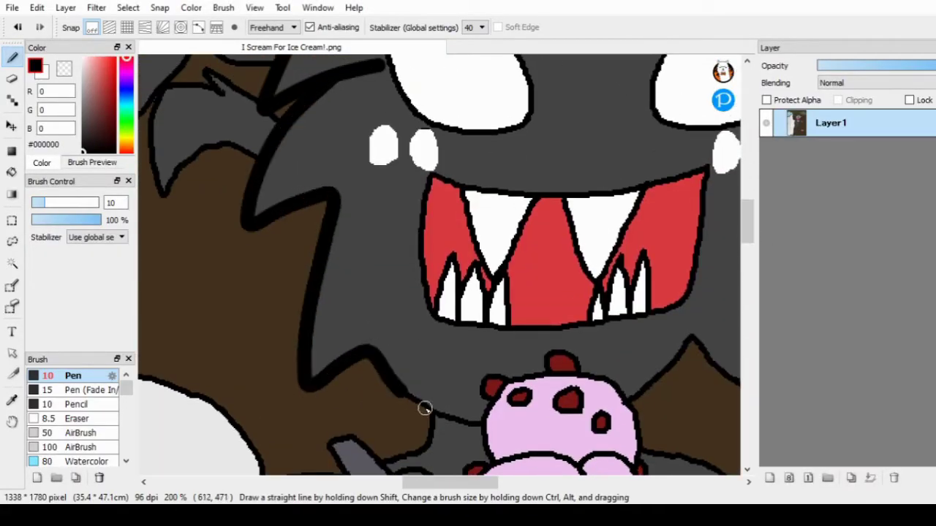
scroll(422, 407, "right", 5)
mouse_move(504, 345)
left_mouse_down()
mouse_move(585, 161)
mouse_move(645, 139)
left_mouse_up()
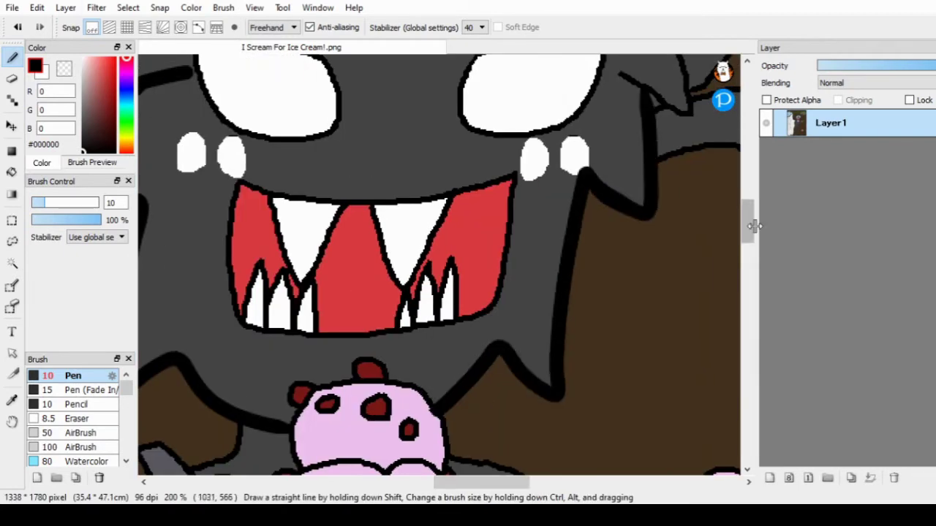
Retrace the hair on the sides of the head, both pigtails and the small lower tuft in thick black
scroll(439, 256, "up", 5)
left_click_drag(644, 285, 511, 195)
scroll(512, 220, "down", 7)
scroll(472, 484, "up", 4)
scroll(472, 485, "left", 5)
mouse_move(483, 230)
left_mouse_down()
mouse_move(442, 166)
mouse_move(297, 153)
mouse_move(263, 234)
mouse_move(271, 340)
mouse_move(365, 280)
mouse_move(248, 262)
mouse_move(426, 353)
mouse_move(376, 342)
mouse_move(321, 432)
left_mouse_up()
scroll(322, 431, "right", 5)
mouse_move(384, 205)
left_mouse_down()
mouse_move(558, 192)
mouse_move(518, 355)
mouse_move(355, 355)
left_mouse_up()
scroll(534, 297, "down", 2)
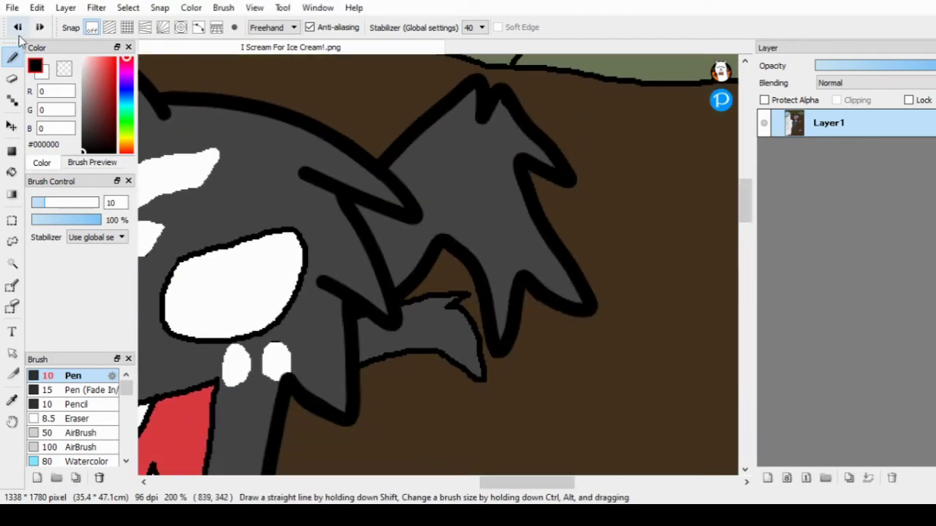
mouse_move(388, 305)
left_mouse_down()
mouse_move(456, 305)
mouse_move(482, 376)
left_mouse_up()
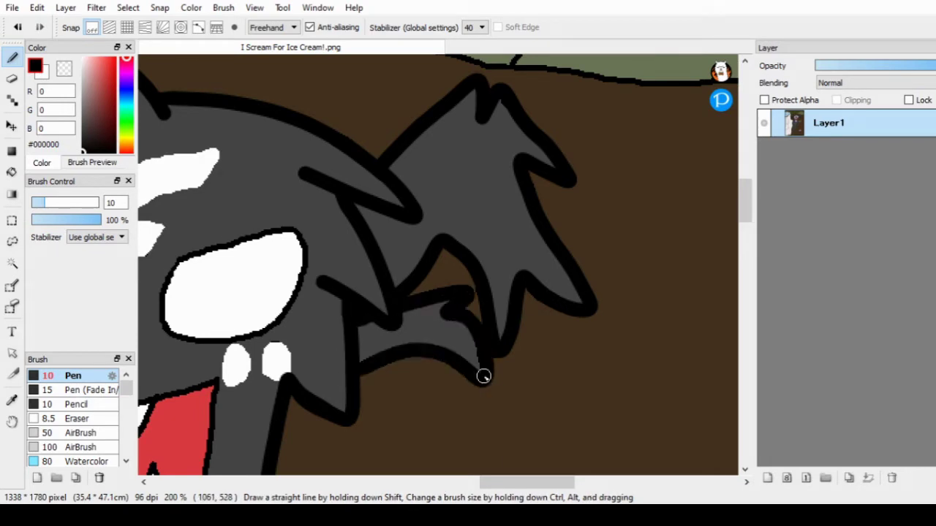
Retrace the outlines of both large white eyes in thick black
scroll(412, 272, "left", 10)
mouse_move(412, 272)
left_mouse_down()
mouse_move(411, 336)
mouse_move(288, 222)
mouse_move(418, 328)
left_mouse_up()
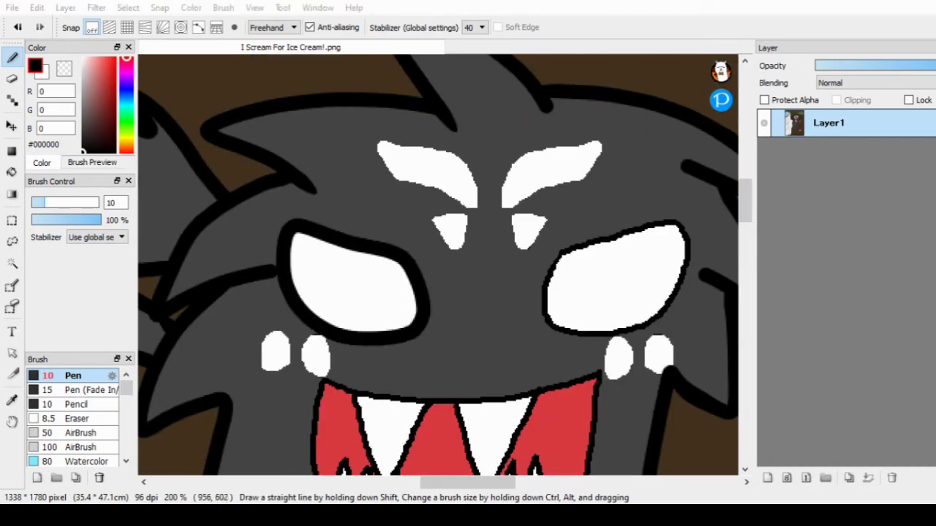
mouse_move(574, 328)
left_mouse_down()
mouse_move(637, 230)
mouse_move(669, 297)
mouse_move(563, 326)
left_mouse_up()
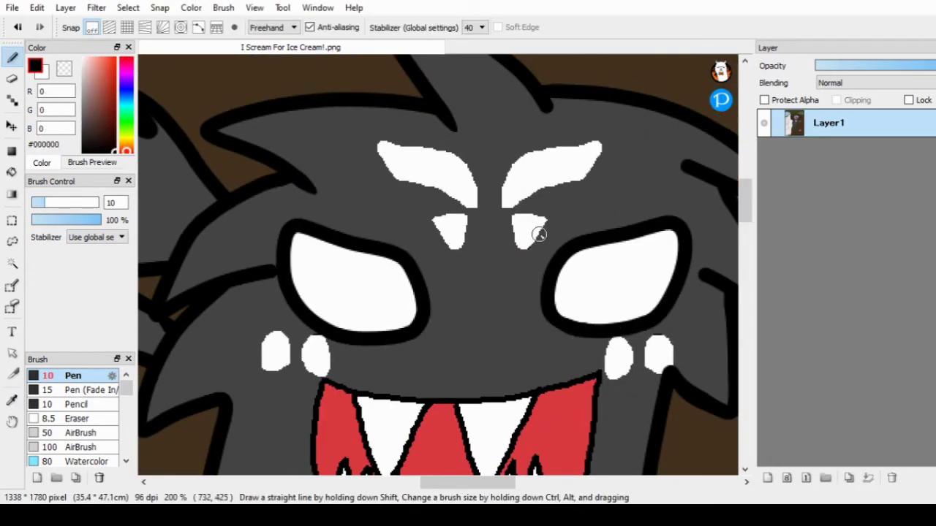
Retrace the outlines of the monster's mouth, large fangs and small lower teeth in thick black
scroll(538, 229, "down", 5)
mouse_move(319, 180)
left_mouse_down()
mouse_move(580, 236)
mouse_move(318, 168)
mouse_move(414, 196)
left_mouse_up()
left_click_drag(449, 195, 518, 191)
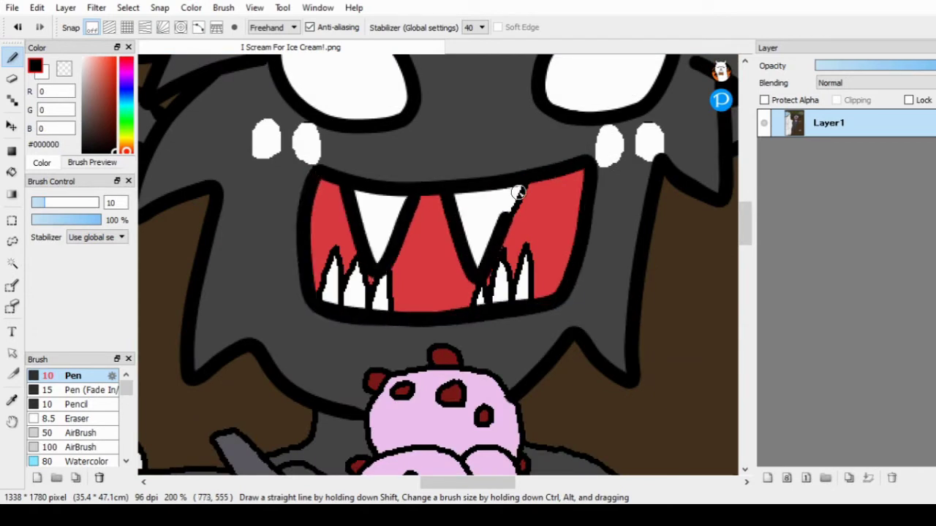
left_click_drag(539, 296, 512, 245)
left_click_drag(512, 245, 475, 310)
left_click_drag(368, 298, 321, 291)
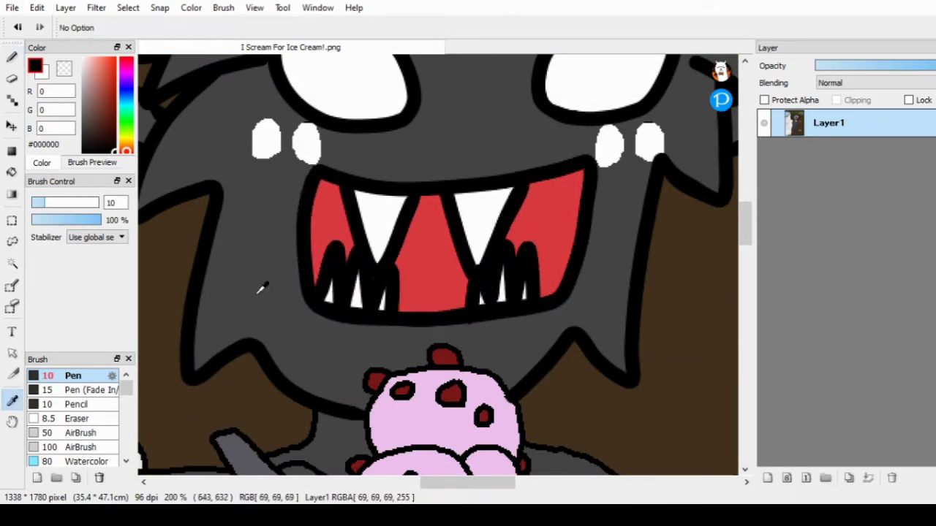
Set the pen size to 8 and retrace the ice cream scoops and the upper part of the bowl in black
scroll(741, 217, "down", 3)
scroll(438, 256, "down", 4)
scroll(439, 256, "left", 4)
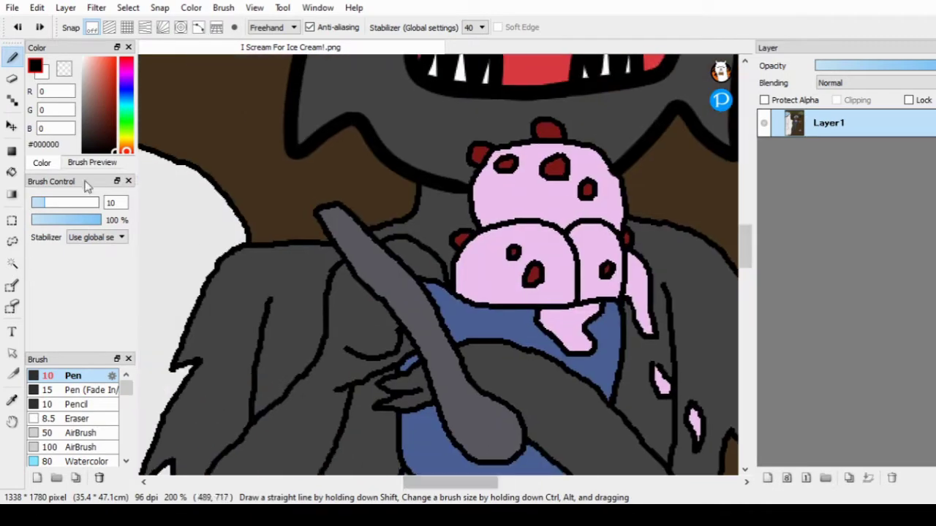
key("bracketleft")
mouse_move(475, 234)
left_mouse_down()
mouse_move(604, 176)
mouse_move(497, 227)
mouse_move(460, 282)
left_mouse_up()
scroll(747, 273, "down", 3)
scroll(747, 272, "down", 1)
left_click_drag(538, 231, 614, 317)
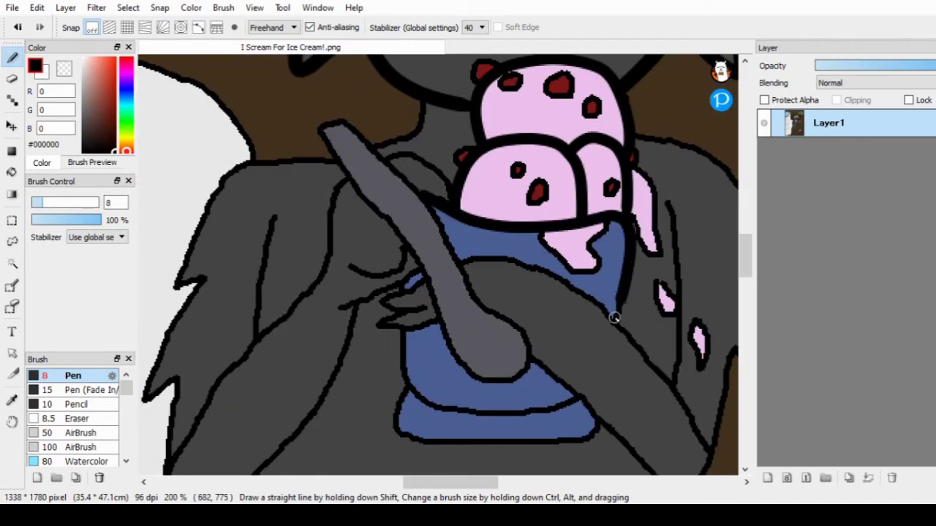
Retrace the melting ice cream drips beside the bowl and the dark red pieces on the scoops in black
left_click_drag(593, 256, 604, 231)
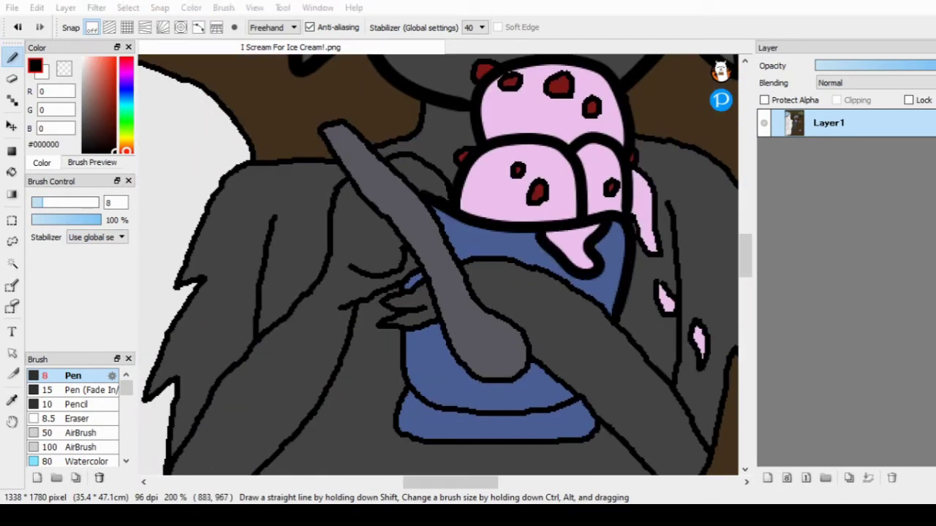
left_click_drag(632, 174, 636, 217)
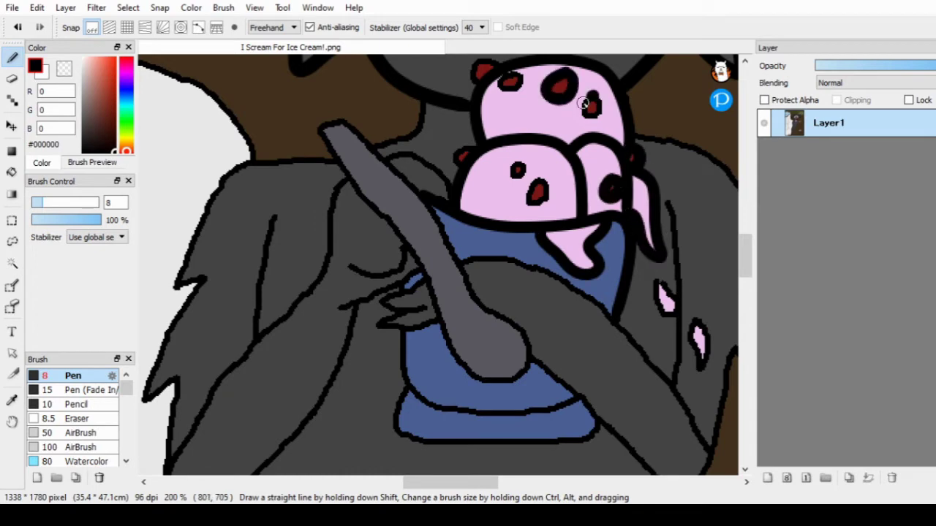
scroll(523, 78, "up", 4)
scroll(569, 203, "down", 2)
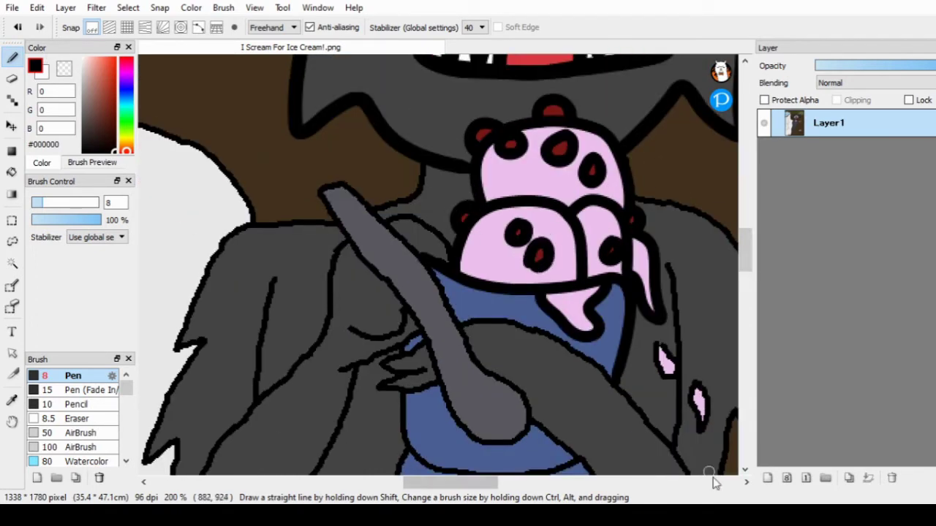
Retrace the lower part of the bowl and its base in black
scroll(541, 255, "down", 4)
left_click(407, 307, "shift")
left_click_drag(407, 307, 424, 359)
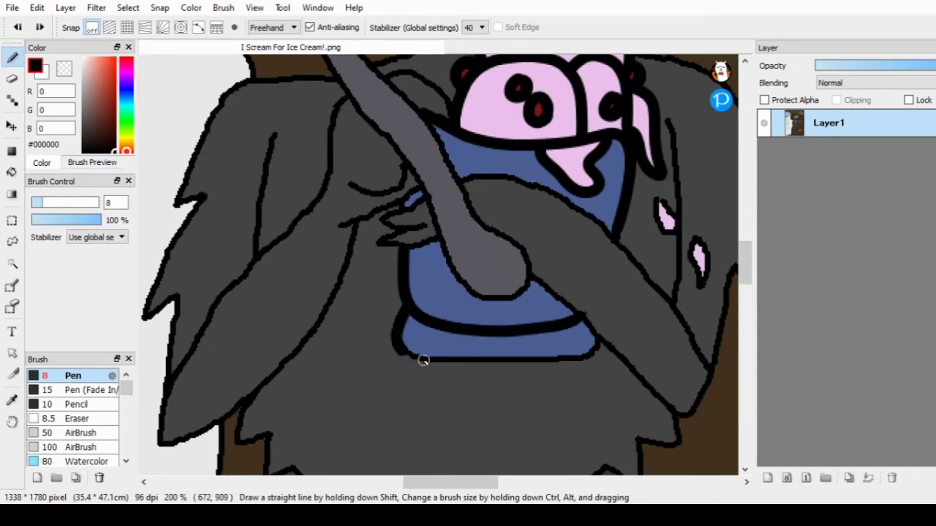
Set the pen size to 9 and retrace the shoulder, shaggy arm and hand that hold the spoon
scroll(465, 129, "up", 4)
mouse_move(429, 158)
left_mouse_down()
mouse_move(174, 345)
mouse_move(167, 332)
mouse_move(219, 232)
mouse_move(223, 156)
mouse_move(158, 311)
left_mouse_up()
scroll(219, 233, "down", 3)
scroll(224, 157, "down", 5)
left_click_drag(261, 250, 355, 99)
scroll(173, 340, "up", 5)
mouse_move(173, 340)
left_mouse_down()
mouse_move(276, 202)
mouse_move(273, 87)
mouse_move(241, 226)
left_mouse_up()
scroll(241, 226, "up", 5)
left_click_drag(454, 260, 395, 213)
scroll(476, 119, "right", 5)
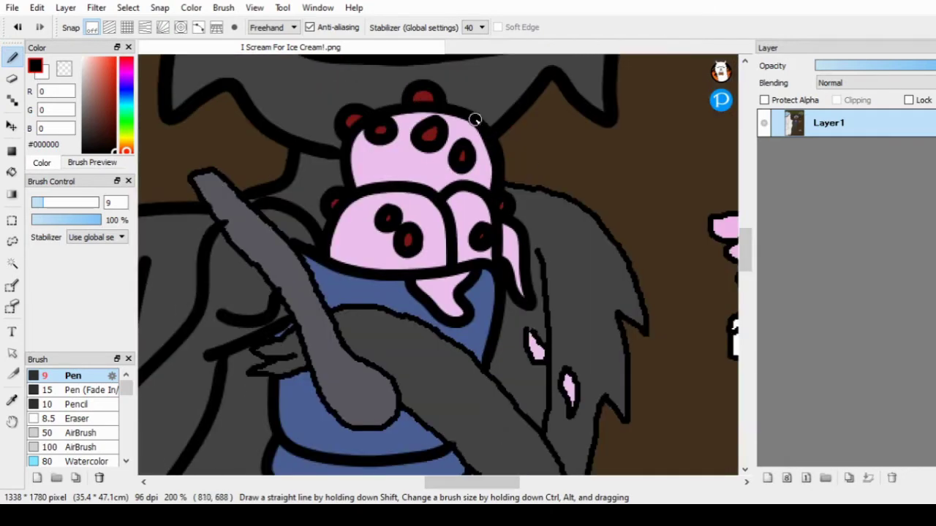
Retrace the other shoulder and arm, the fingers and the pink drips on the fur in black
mouse_move(504, 183)
left_mouse_down()
mouse_move(627, 365)
mouse_move(596, 435)
left_mouse_up()
scroll(574, 380, "down", 5)
left_click_drag(398, 281, 559, 417)
mouse_move(571, 362)
left_mouse_down()
mouse_move(529, 292)
mouse_move(293, 218)
mouse_move(241, 245)
left_mouse_up()
left_click_drag(541, 292, 530, 118)
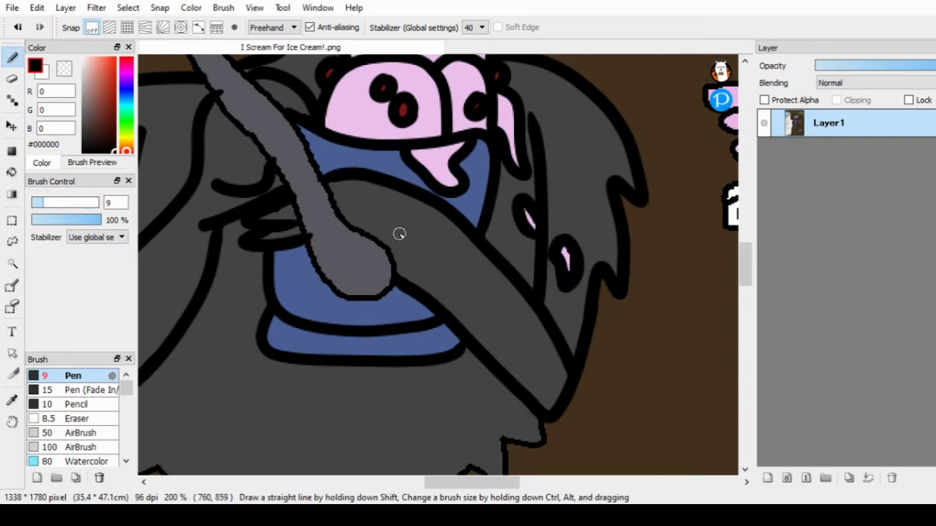
Retrace the whole outline of the grey spoon in black
scroll(399, 234, "left", 5)
scroll(399, 234, "up", 2)
mouse_move(539, 351)
left_mouse_down()
mouse_move(346, 129)
mouse_move(508, 304)
left_mouse_up()
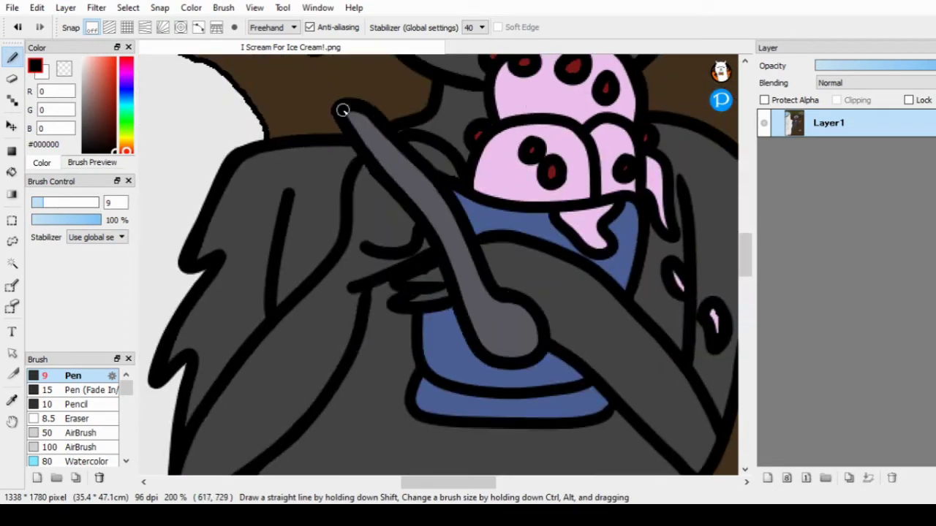
Retrace the ragged lower edge of the torso and the left leg's outline down to its foot in black
scroll(432, 257, "down", 11)
mouse_move(253, 180)
left_mouse_down()
mouse_move(516, 278)
mouse_move(698, 182)
left_mouse_up()
scroll(262, 359, "down", 2)
left_click_drag(262, 359, 274, 472)
scroll(270, 292, "down", 4)
left_click_drag(274, 95, 174, 475)
left_click_drag(219, 205, 228, 236)
scroll(425, 493, "down", 3)
scroll(330, 378, "left", 3)
scroll(330, 378, "down", 2)
left_click_drag(190, 343, 342, 386)
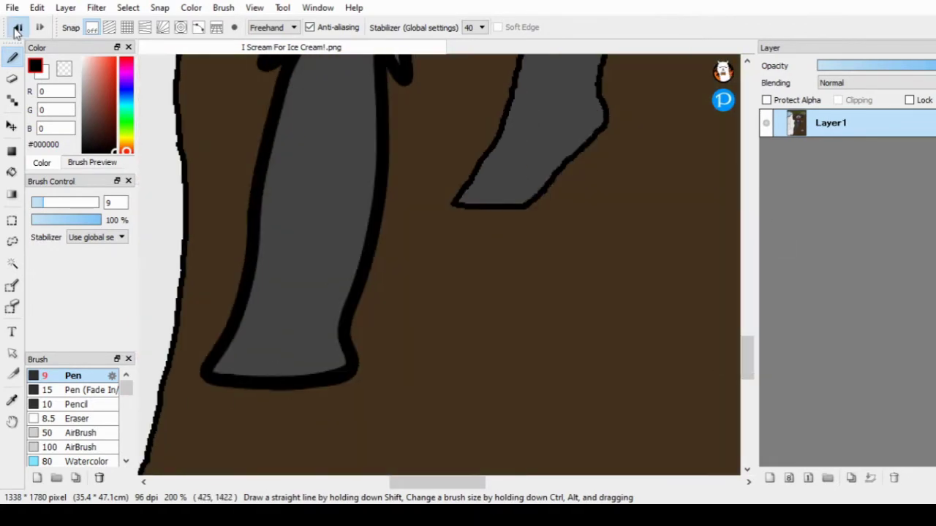
Retrace the inner edge of the left thigh up to the torso in black
scroll(402, 361, "up", 3)
left_click_drag(402, 361, 431, 263)
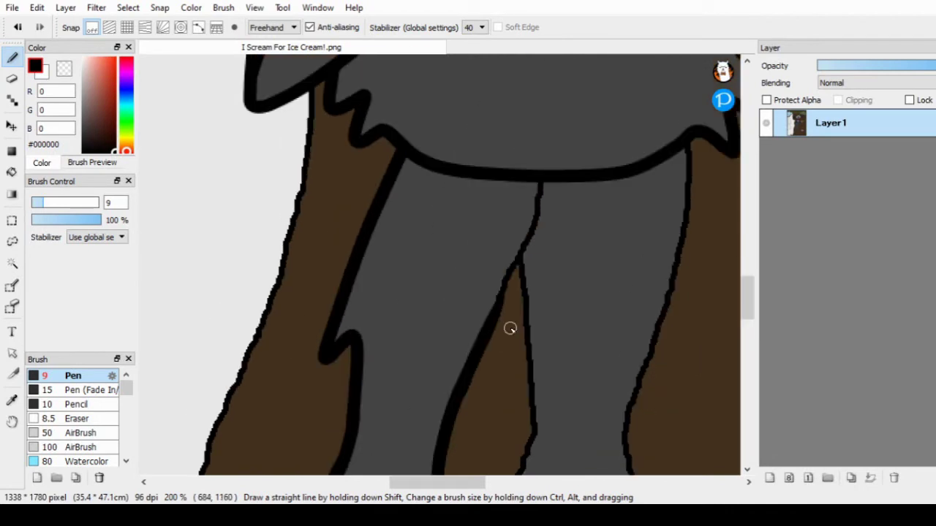
left_click_drag(507, 329, 534, 212)
Retrace the outer and inner edges of the right leg down to the shaggy fur in black
left_click_drag(541, 156, 512, 340)
scroll(751, 307, "down", 3)
mouse_move(534, 110)
left_mouse_down()
mouse_move(481, 411)
mouse_move(505, 468)
left_mouse_up()
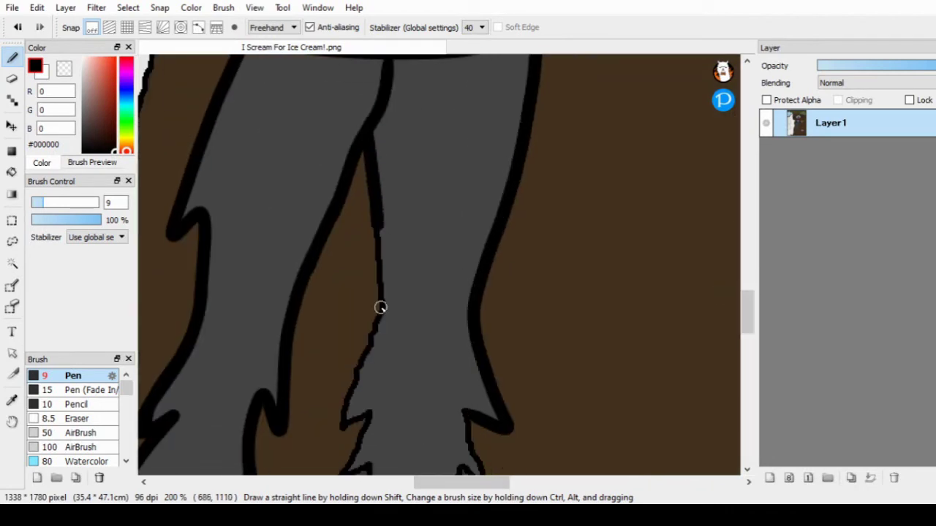
left_click_drag(380, 256, 349, 419)
scroll(366, 292, "down", 2)
Retrace the right leg's inner edge in black and touch it up with the fur grey #454545
left_click(206, 280, "alt")
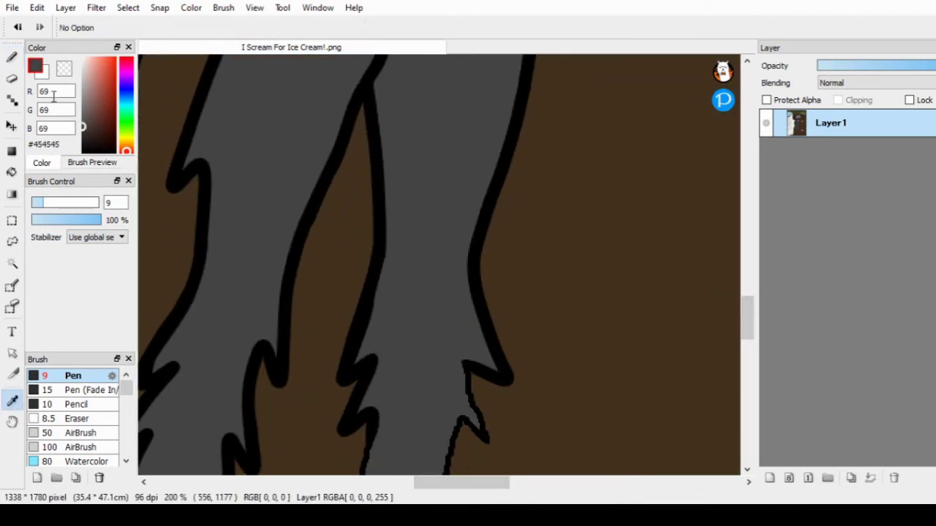
left_click(368, 360, "alt")
left_click(384, 251, "alt")
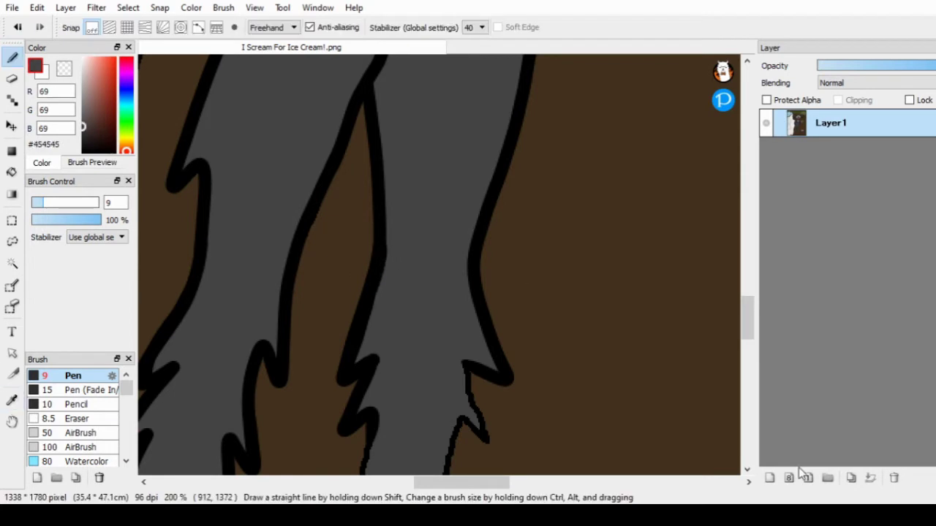
left_click_drag(378, 287, 360, 317)
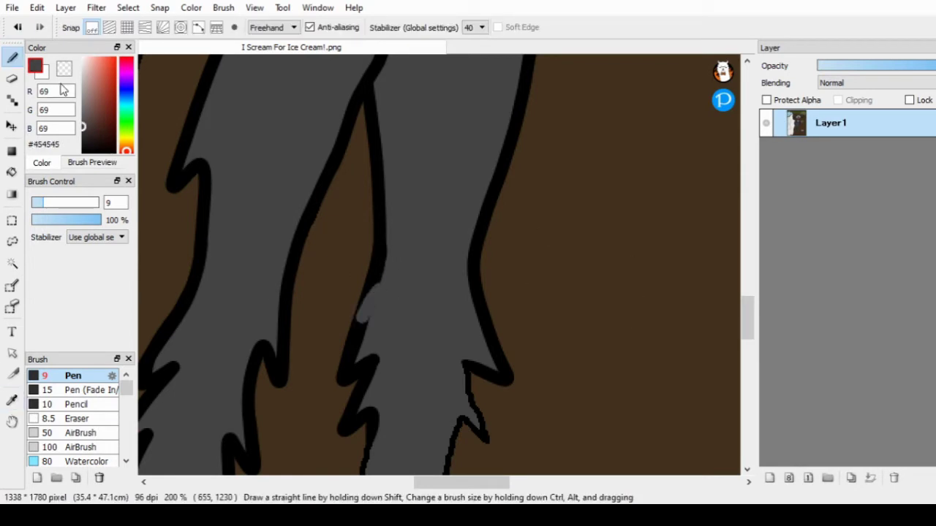
Retrace the right leg's ragged outer fur and its foot in black
left_click(116, 152)
scroll(502, 95, "down", 3)
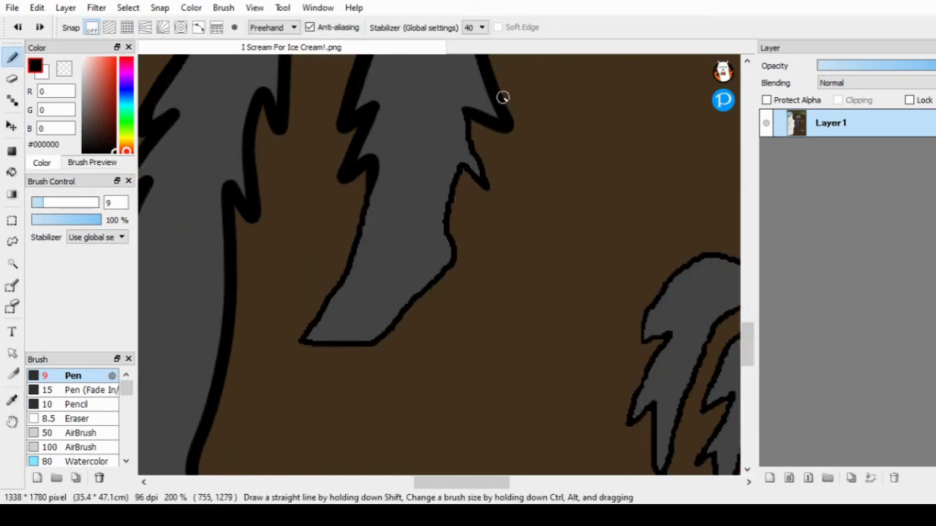
mouse_move(501, 95)
left_mouse_down()
mouse_move(400, 322)
mouse_move(365, 180)
left_mouse_up()
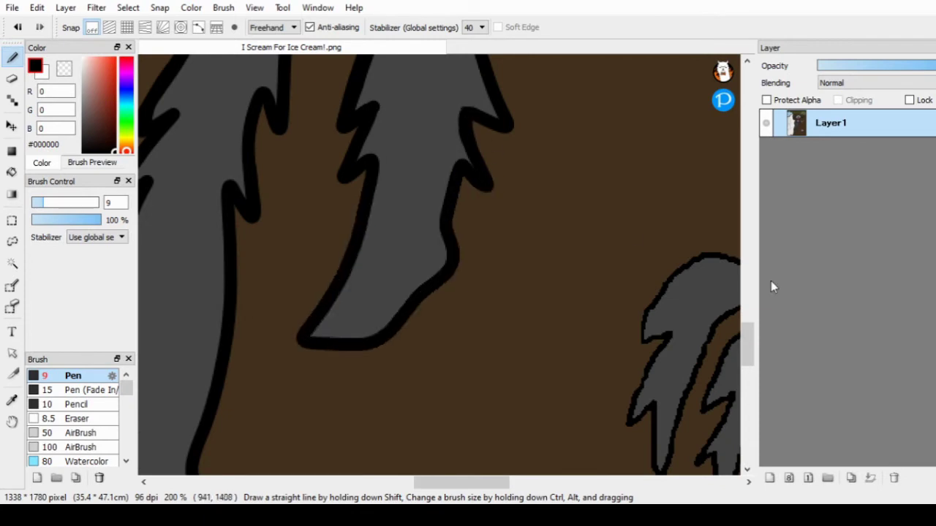
Close the gap in the spider's upper head outline and retrace its two right legs in black
mouse_move(438, 111)
left_mouse_down()
mouse_move(309, 209)
mouse_move(390, 309)
mouse_move(601, 217)
mouse_move(433, 114)
left_mouse_up()
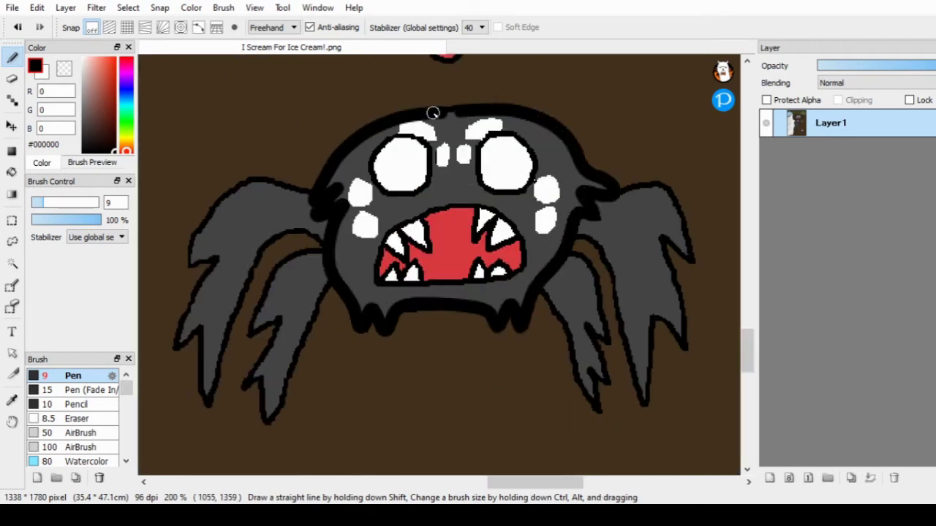
left_click_drag(573, 257, 597, 378)
key("ctrl+z")
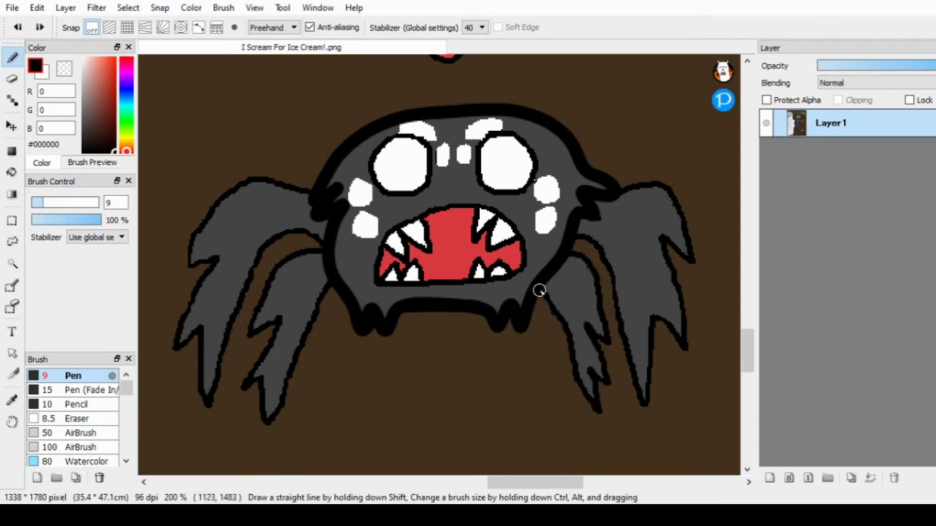
left_click_drag(538, 290, 592, 275)
mouse_move(658, 219)
left_mouse_down()
mouse_move(648, 355)
mouse_move(606, 408)
left_mouse_up()
Retrace the spider's two left legs and its facial features in black, using pen size 7 for the teeth
scroll(438, 263, "left", 2)
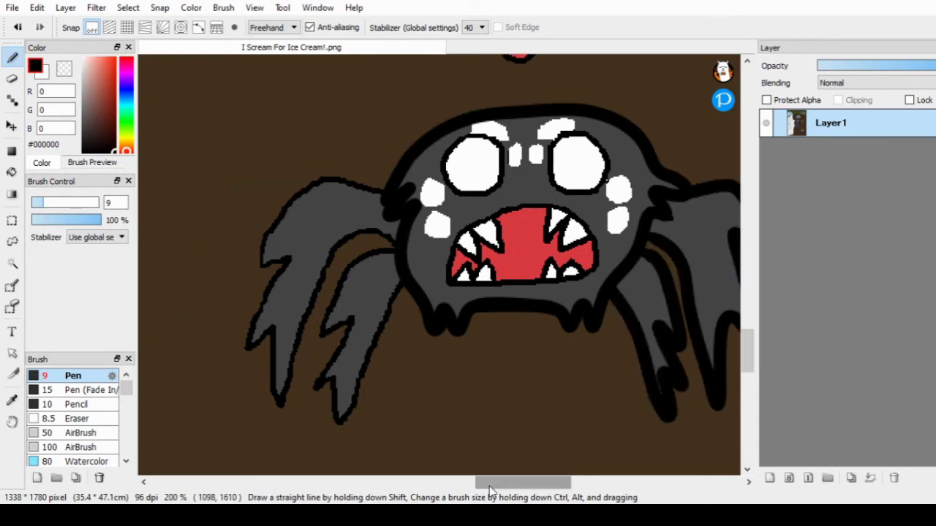
left_click_drag(380, 189, 251, 351)
key("ctrl+z")
mouse_move(330, 174)
left_mouse_down()
mouse_move(259, 318)
mouse_move(405, 258)
mouse_move(345, 370)
mouse_move(398, 285)
left_mouse_up()
left_click_drag(468, 139, 570, 184)
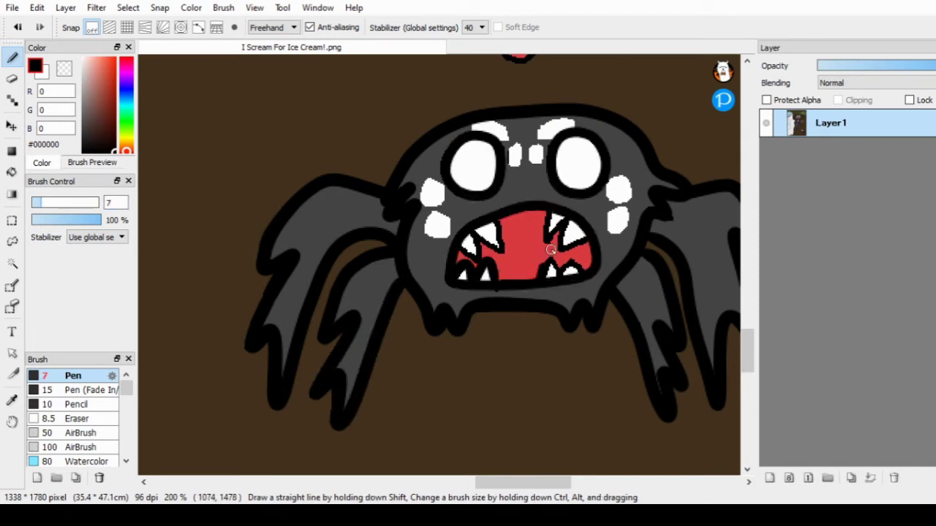
left_click(504, 288, "alt")
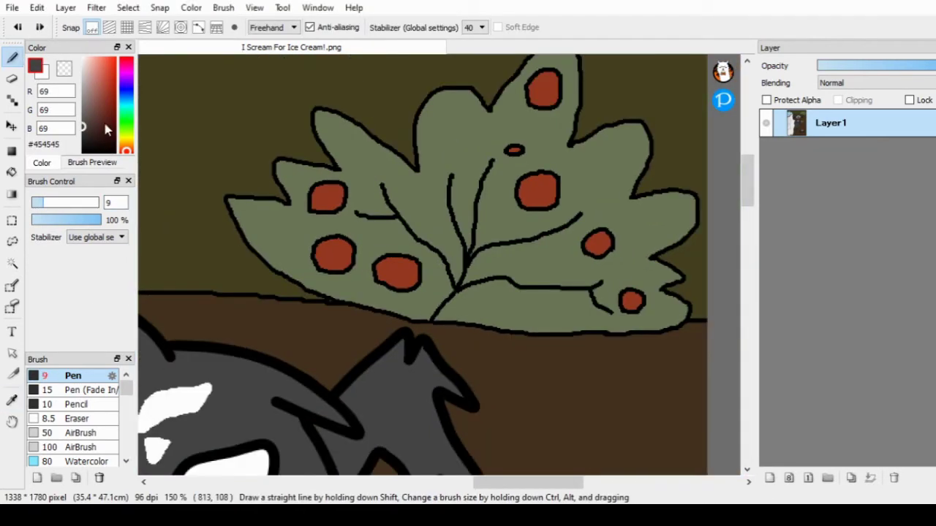
Retrace the leafy bush's whole outline and its branching veins in black with a size 9 pen
left_click(417, 319, "alt")
left_click_drag(416, 320, 676, 296)
scroll(627, 201, "up", 1)
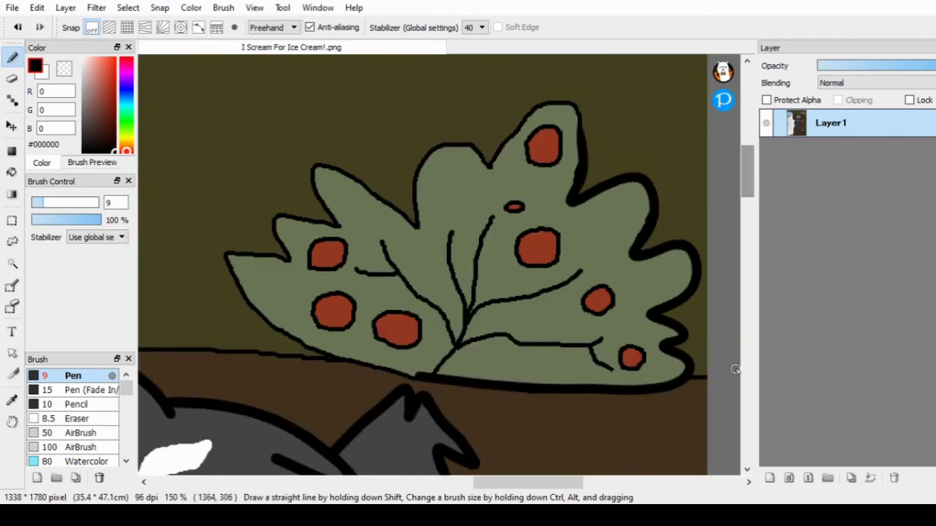
left_click_drag(549, 154, 551, 85)
mouse_move(552, 86)
left_mouse_down()
mouse_move(547, 119)
mouse_move(207, 167)
left_mouse_up()
mouse_move(172, 241)
left_mouse_down()
mouse_move(259, 257)
mouse_move(203, 359)
mouse_move(375, 442)
left_mouse_up()
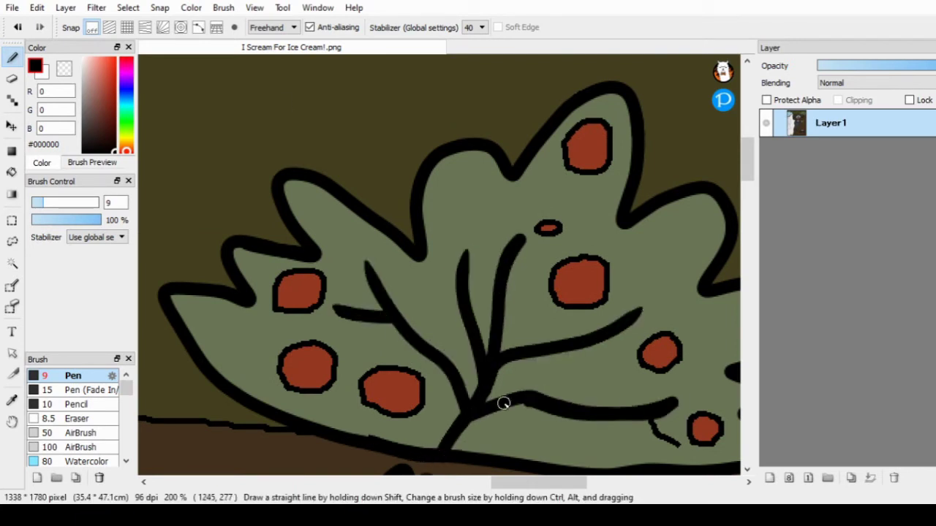
Thicken the black outlines around the bush's red berries
mouse_move(582, 171)
left_mouse_down()
mouse_move(591, 120)
mouse_move(548, 151)
left_mouse_up()
scroll(549, 172, "down", 1)
left_click_drag(549, 192, 598, 218)
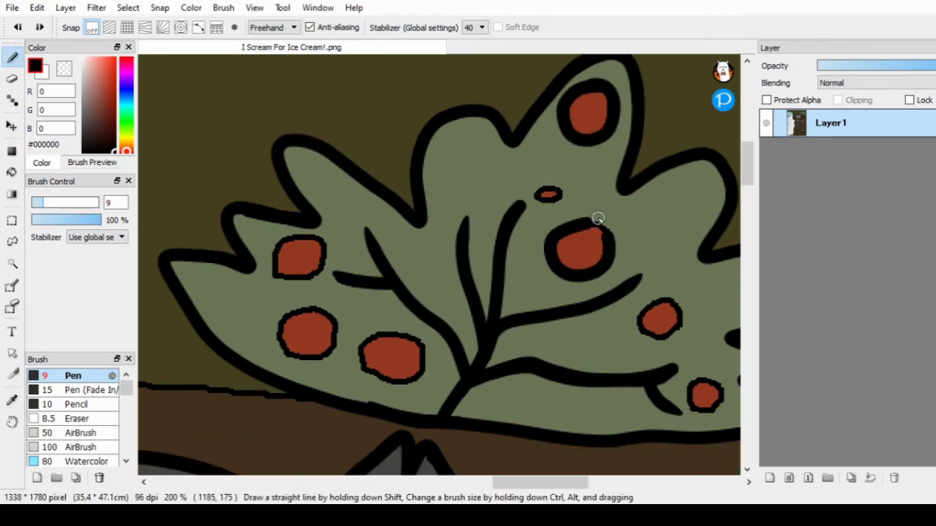
left_click_drag(294, 235, 296, 236)
left_click_drag(309, 314, 311, 315)
left_click_drag(407, 351, 408, 350)
left_click_drag(703, 378, 563, 371)
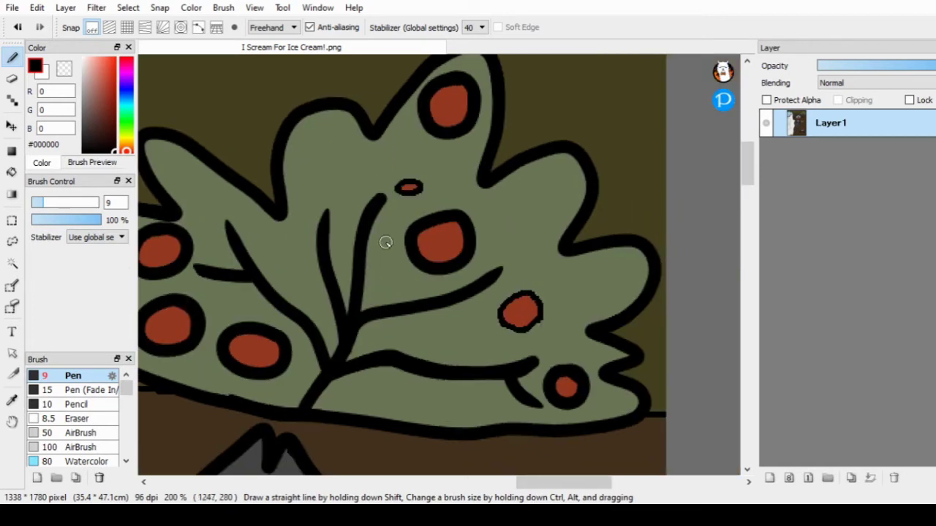
left_click_drag(533, 328, 545, 300)
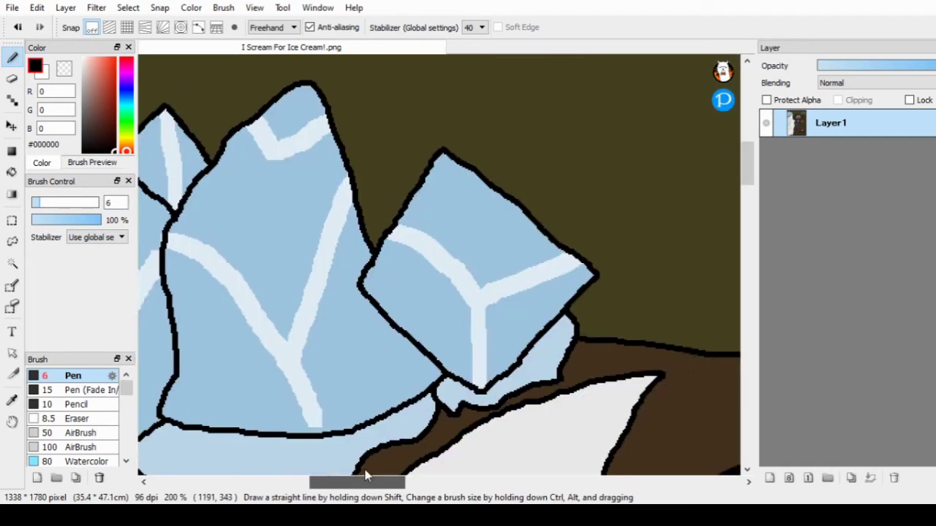
Retrace the outlines of the blue ice crystals in black with a size 9 pen
mouse_move(603, 391)
left_mouse_down()
mouse_move(498, 303)
mouse_move(695, 294)
left_mouse_up()
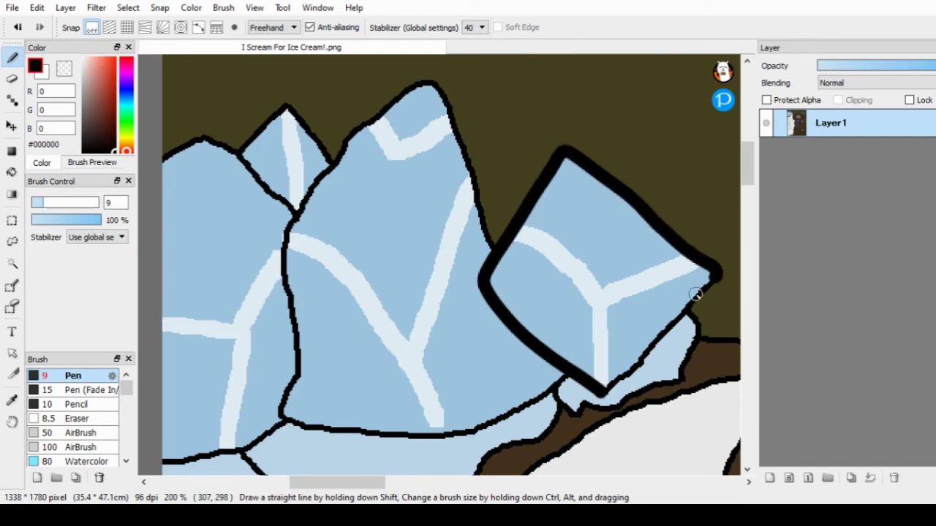
mouse_move(310, 192)
left_mouse_down()
mouse_move(285, 390)
mouse_move(539, 398)
left_mouse_up()
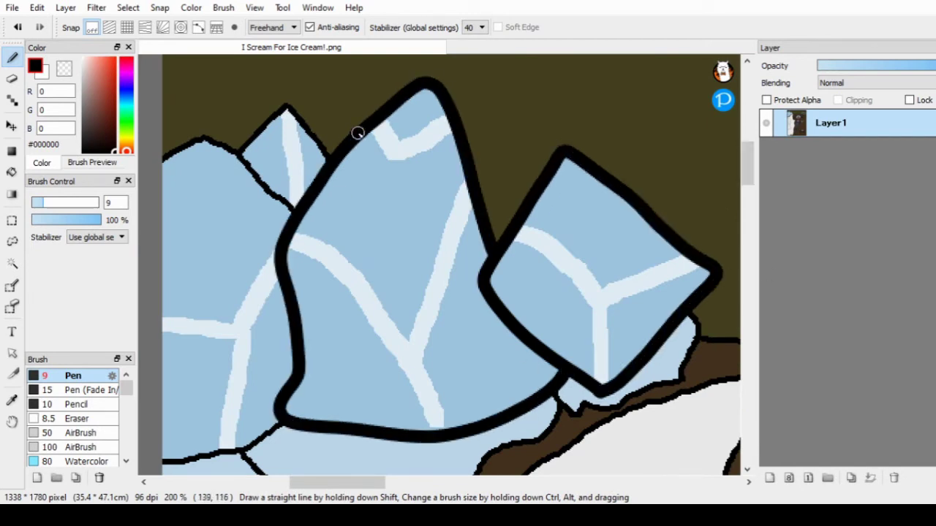
mouse_move(314, 136)
left_mouse_down()
mouse_move(297, 216)
mouse_move(220, 142)
mouse_move(297, 209)
left_mouse_up()
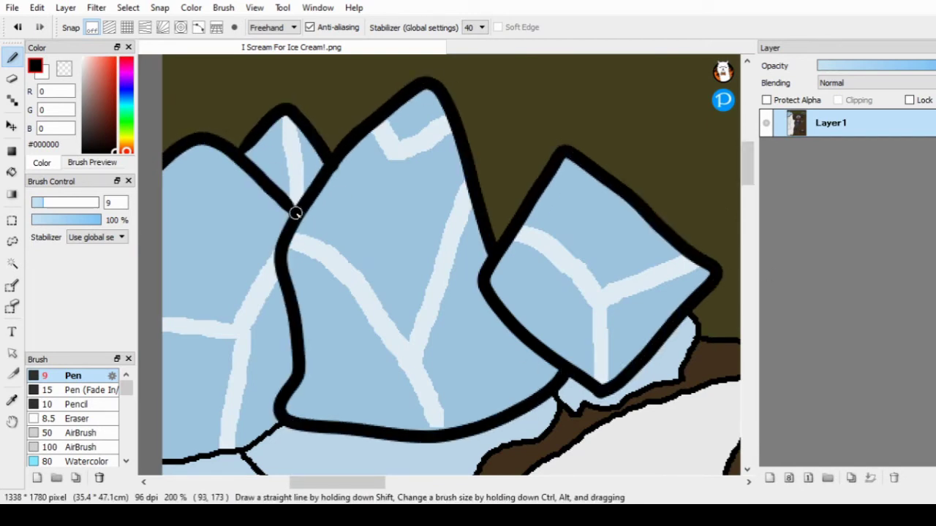
Paint over the small leftmost drip's outline in light blue #BCD6E9 and retrace the edge of the ice below the crystals in black
scroll(345, 147, "down", 5)
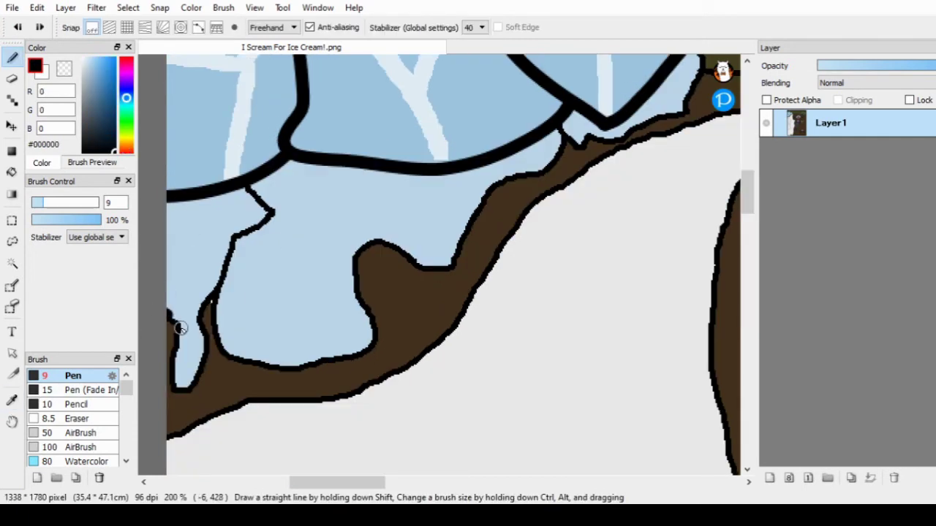
left_click_drag(212, 296, 256, 212)
key("ctrl+z")
key("ctrl+z")
left_click(203, 310, "alt")
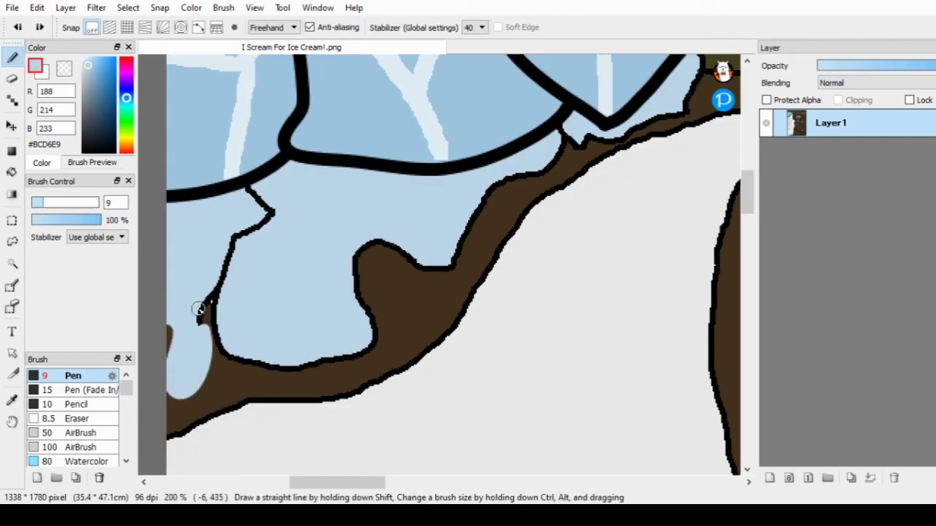
mouse_move(224, 269)
left_mouse_down()
mouse_move(360, 349)
mouse_move(564, 118)
left_mouse_up()
Retrace the yellow flower's petals and centre and both green stems in black
scroll(751, 192, "up", 3)
scroll(551, 217, "right", 10)
scroll(551, 217, "down", 6)
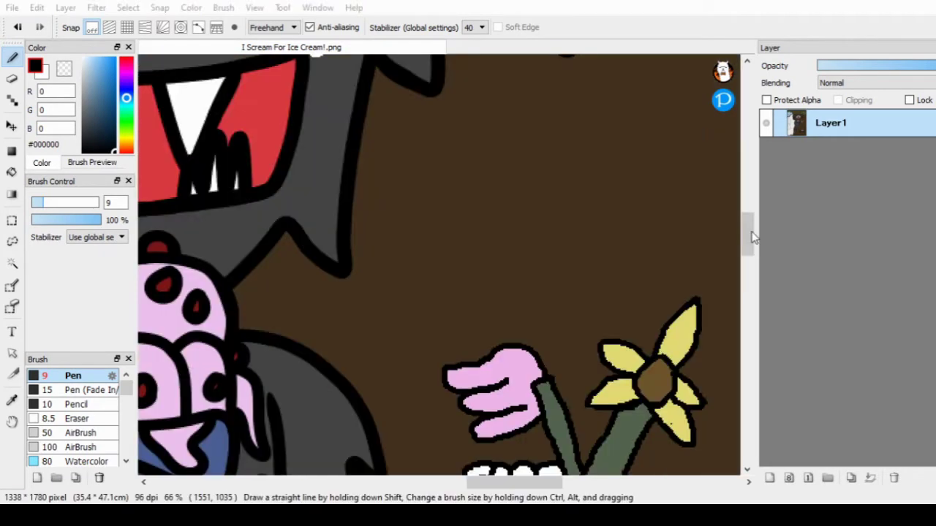
left_click_drag(661, 235, 696, 129)
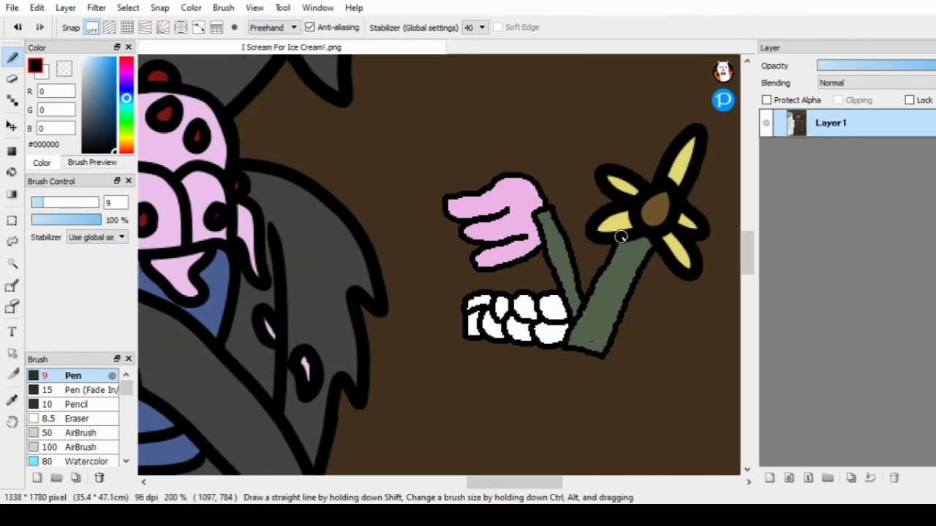
left_click(586, 252, "alt")
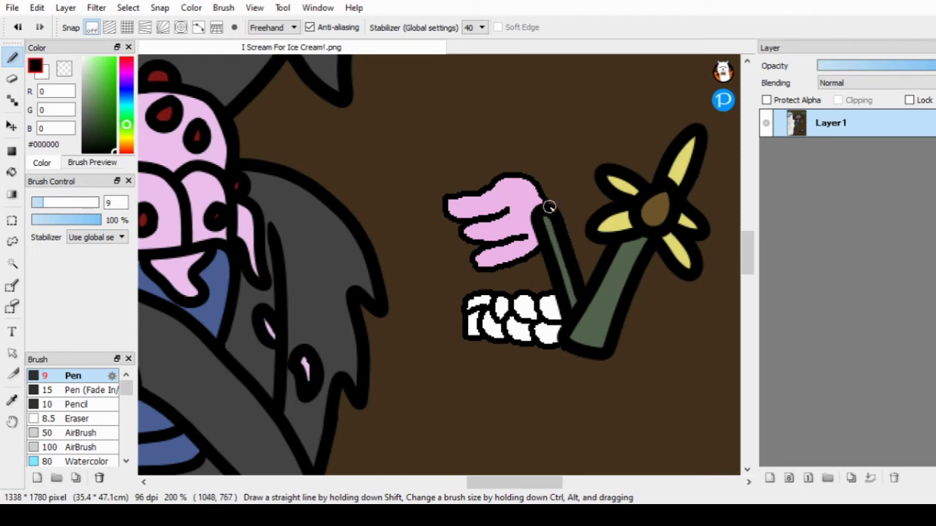
Retrace the pink flower and the white blossom cluster in black, using pen size 7 for the small white blossoms
left_click_drag(549, 207, 476, 264)
left_click_drag(556, 288, 540, 349)
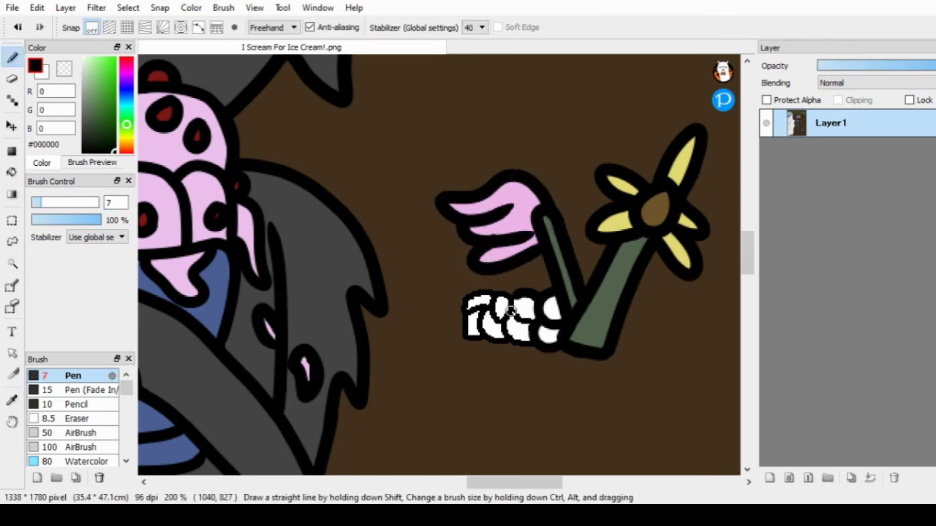
left_click_drag(468, 300, 509, 335)
left_click_drag(486, 313, 512, 342)
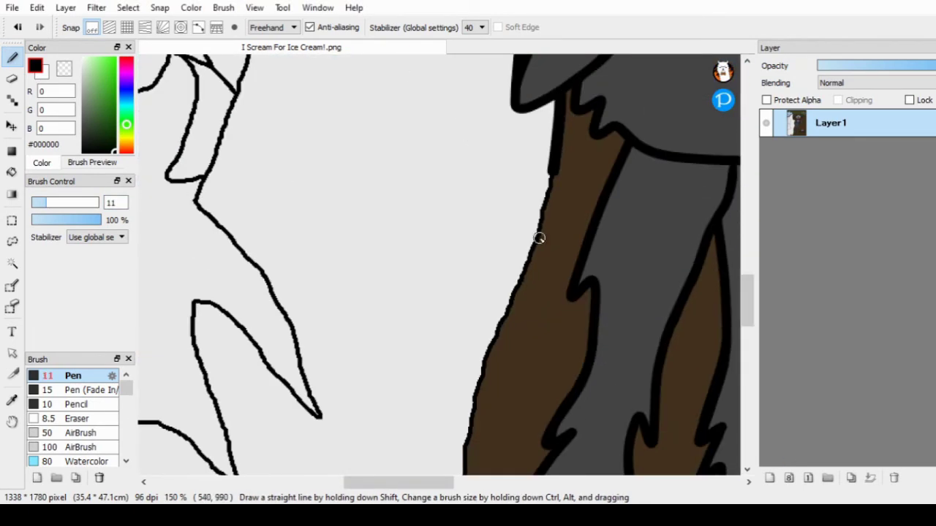
Retrace the pale foreground's edge down to the canvas bottom in black at pen size 11, trimming the notch with brown #43321E
left_click_drag(462, 188, 434, 453)
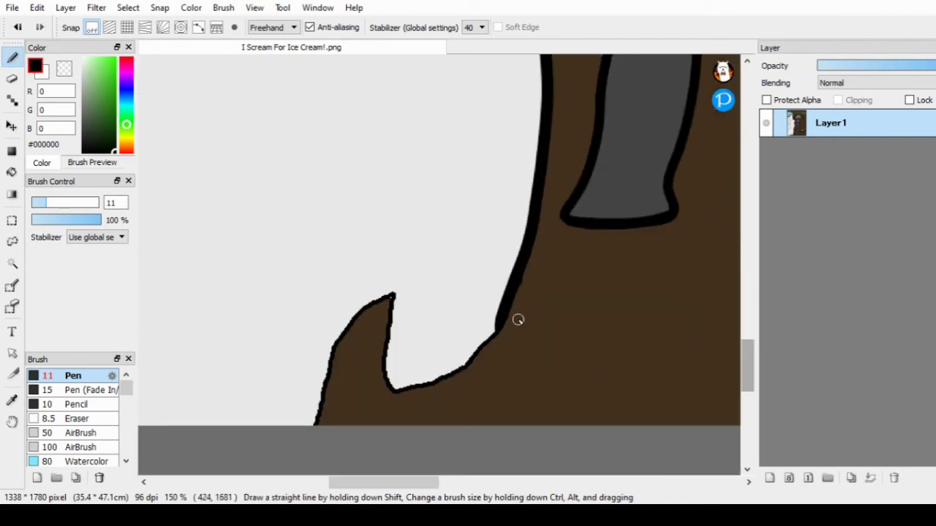
left_click(380, 356, "alt")
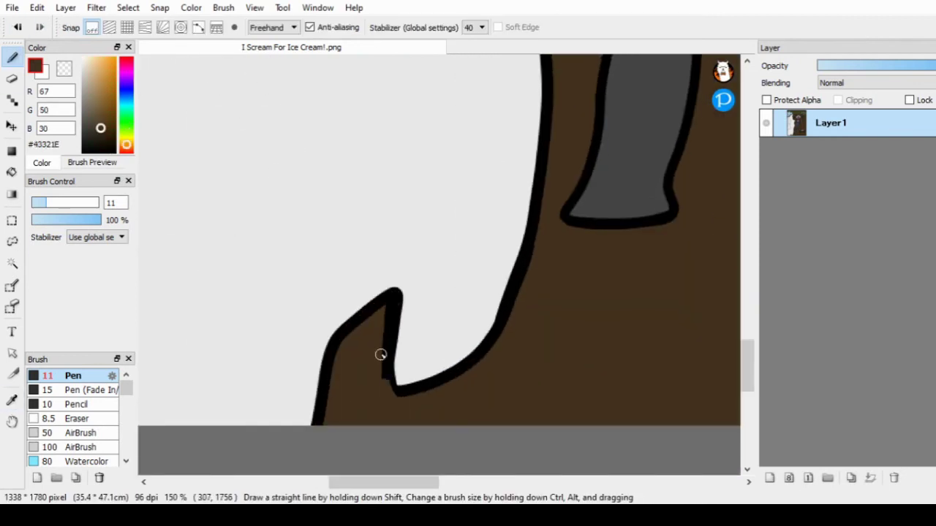
left_click_drag(380, 356, 391, 316)
left_click(390, 316, "alt")
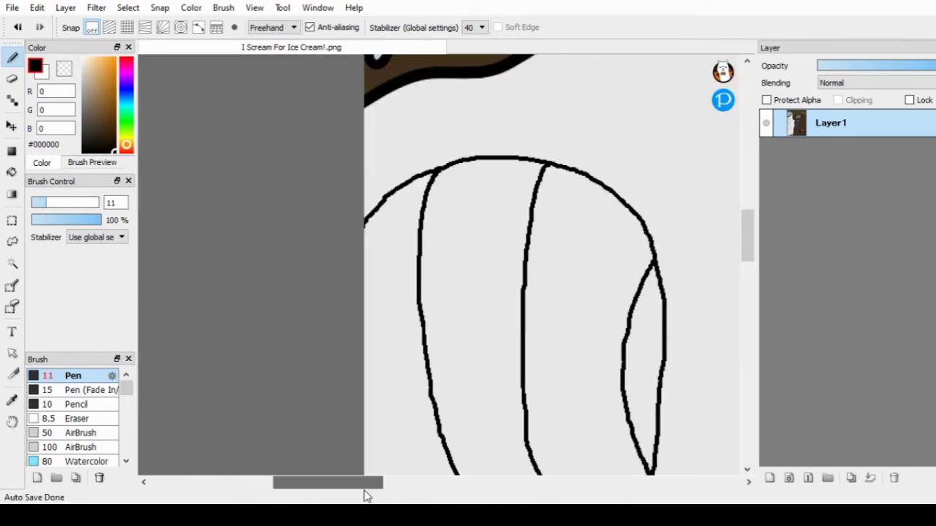
Retrace the outer outline of the large striped dome down to the corner beneath it in black
left_click(619, 249, "alt")
left_click(605, 232, "alt")
scroll(605, 232, "down", 1)
mouse_move(163, 163)
left_mouse_down()
mouse_move(267, 115)
mouse_move(422, 160)
mouse_move(460, 151)
left_mouse_up()
scroll(460, 150, "down", 2)
left_click_drag(451, 187, 451, 240)
scroll(503, 107, "down", 4)
left_click_drag(443, 139, 424, 403)
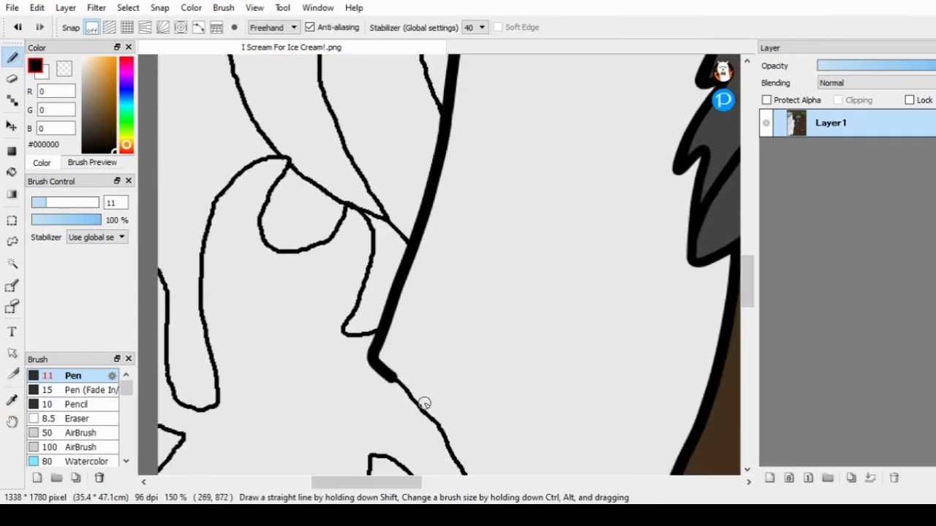
Retrace the spiky lower outline of the foreground shape in black and redo the stroke along its long right spike
scroll(424, 403, "down", 4)
mouse_move(424, 165)
left_mouse_down()
mouse_move(480, 302)
mouse_move(344, 341)
left_mouse_up()
left_click_drag(188, 368, 157, 391)
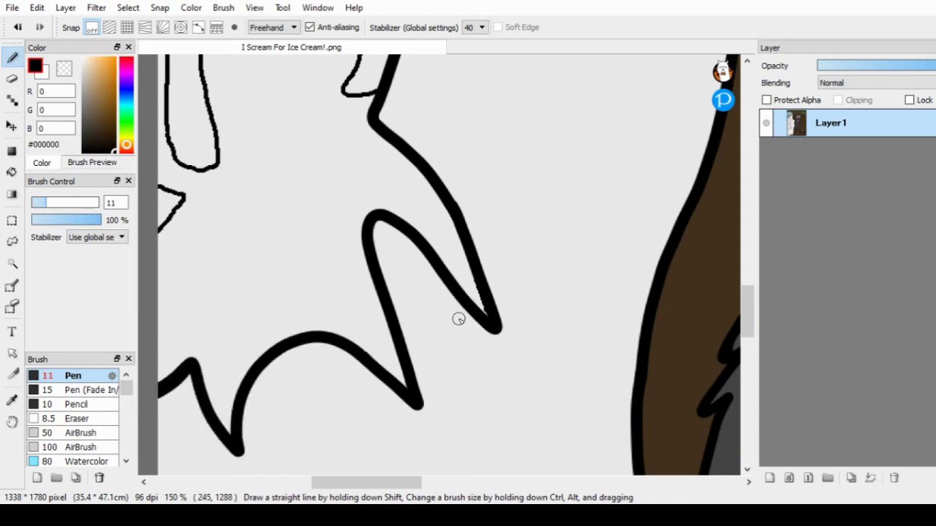
left_click(18, 27)
left_click_drag(462, 235, 496, 327)
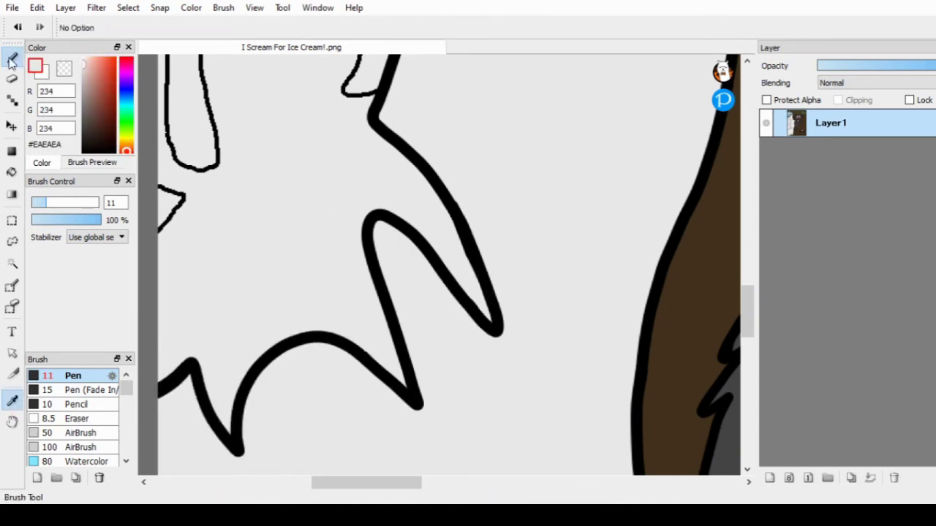
Retrace the dome's inner curved stripes and the drooping lobe beneath it in black
scroll(439, 263, "up", 5)
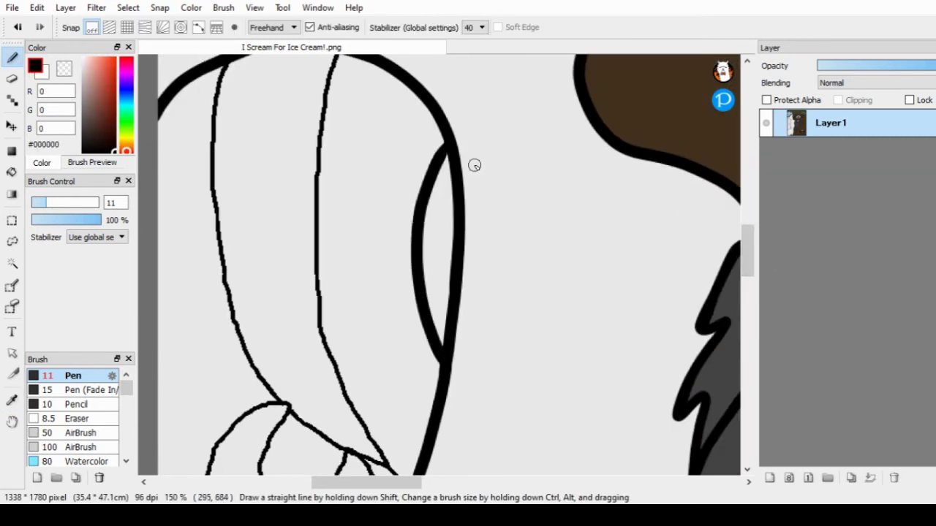
left_click_drag(365, 467, 317, 150)
left_click_drag(344, 215, 333, 109)
left_click(22, 29)
scroll(354, 287, "down", 3)
scroll(354, 287, "up", 3)
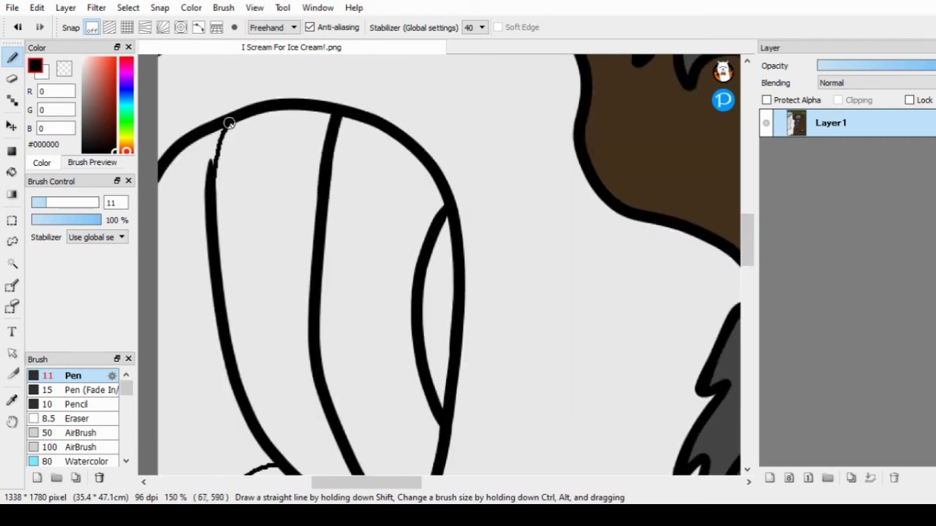
scroll(354, 287, "down", 8)
left_click_drag(288, 144, 215, 382)
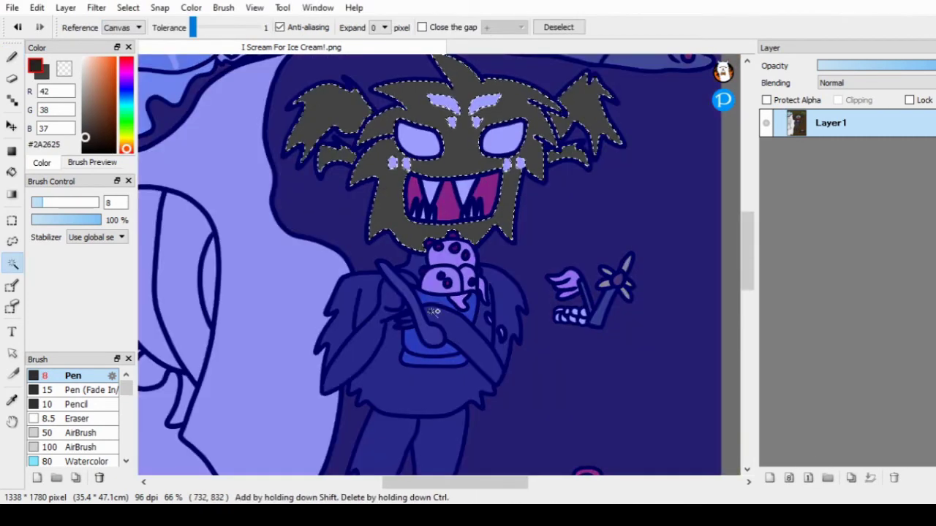
Shade the ears, hair tufts and right side of the monster's jaw in dark #2A2625 at pen size 33
key("b")
left_click_drag(302, 197, 278, 183)
left_click_drag(307, 103, 343, 146)
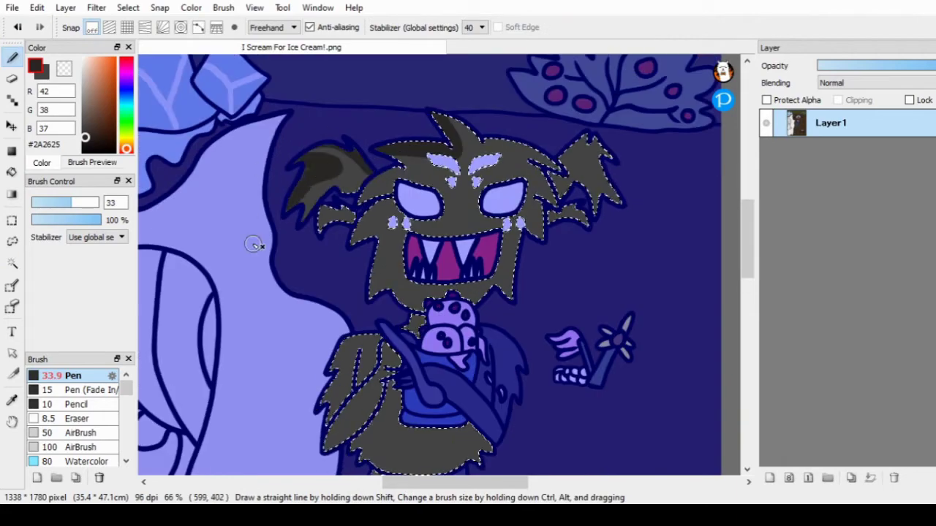
mouse_move(595, 96)
left_mouse_down()
mouse_move(563, 164)
mouse_move(564, 202)
mouse_move(502, 241)
left_mouse_up()
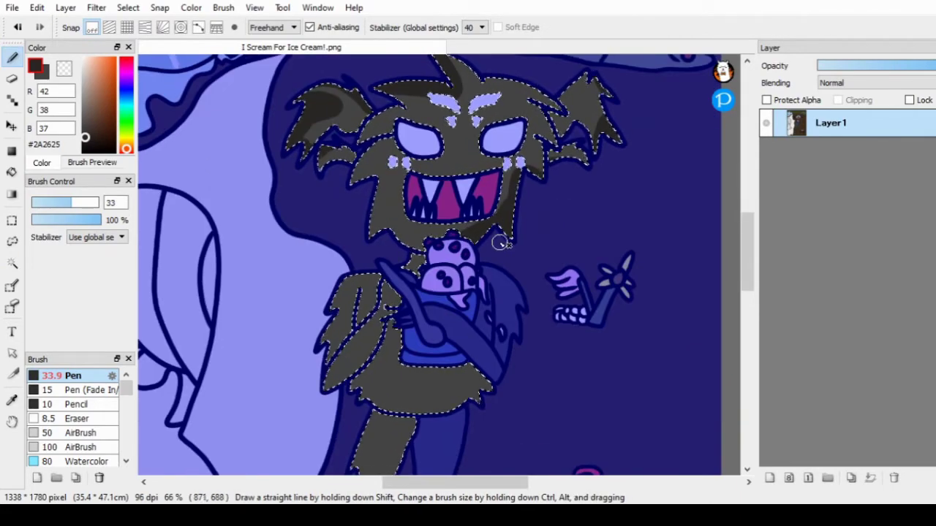
Paint ground shadows around the monster's feet and beneath the spider creature in dark brown #32210D
scroll(411, 267, "down", 2)
left_click_drag(745, 264, 745, 287)
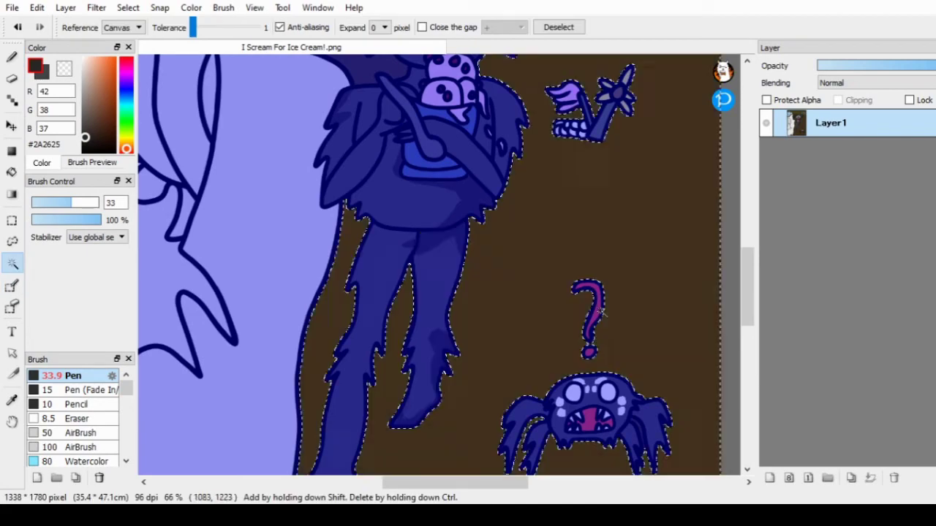
key("b")
scroll(356, 324, "down", 3)
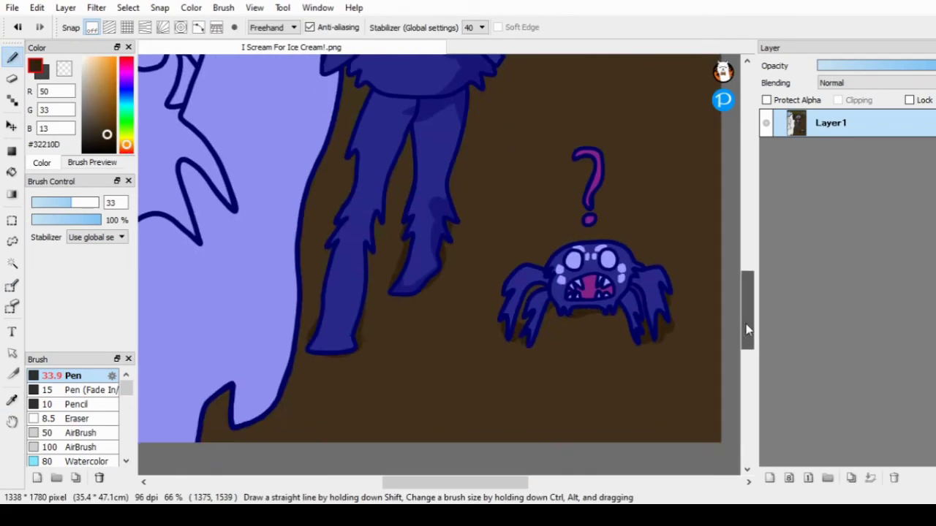
Shade the right side of the ice cream scoops in pink #E199E3 and darken their red chips
left_click_drag(748, 322, 747, 241)
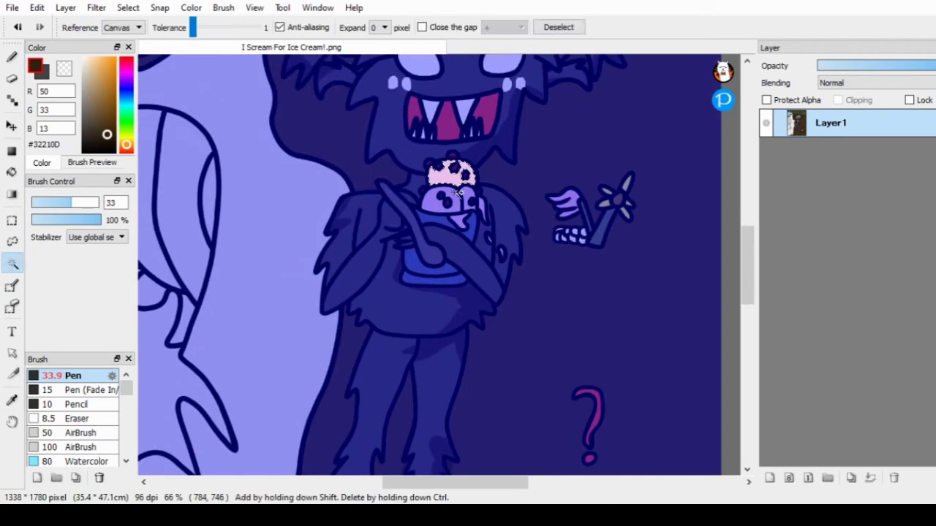
key("b")
left_click(485, 183, "alt")
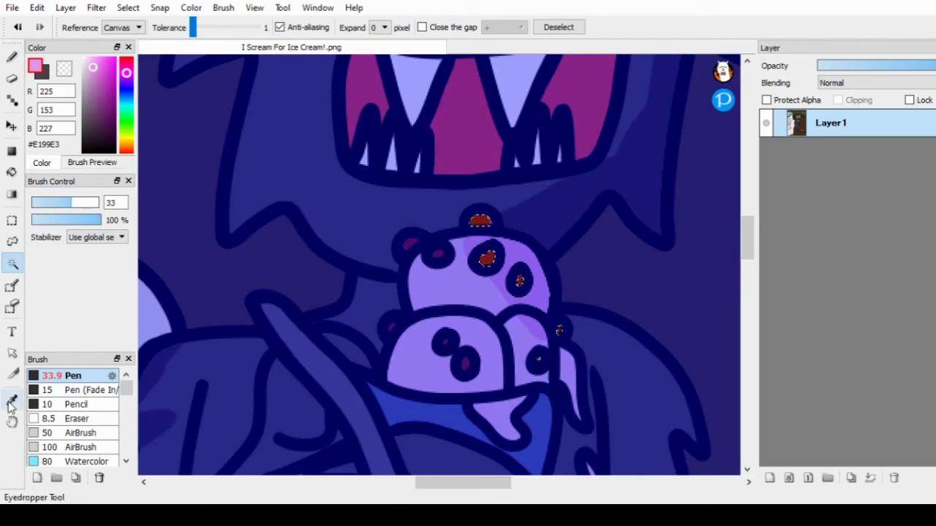
key("b")
left_click(488, 256, "alt")
left_click(548, 328, "alt")
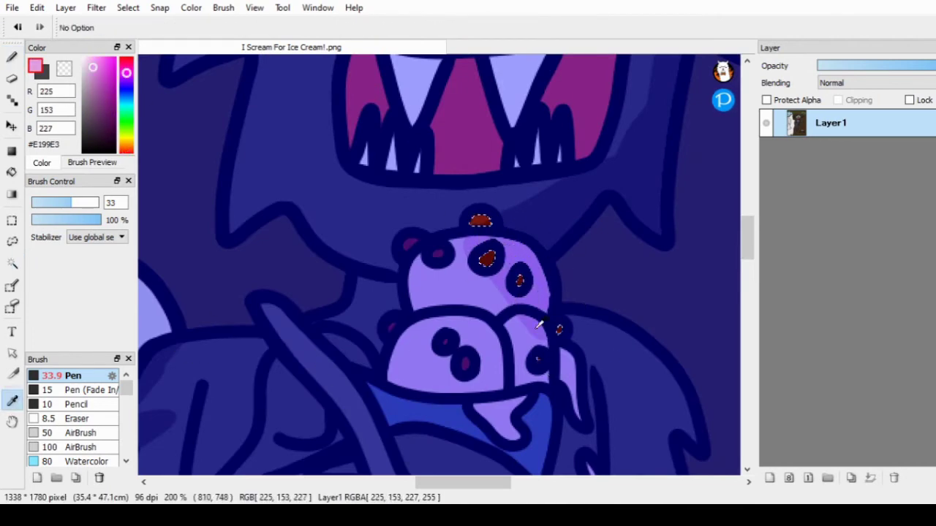
left_click_drag(548, 328, 527, 351)
Shade the upper faces of the ice crystals in blue #70A7CC
scroll(710, 272, "down", 1)
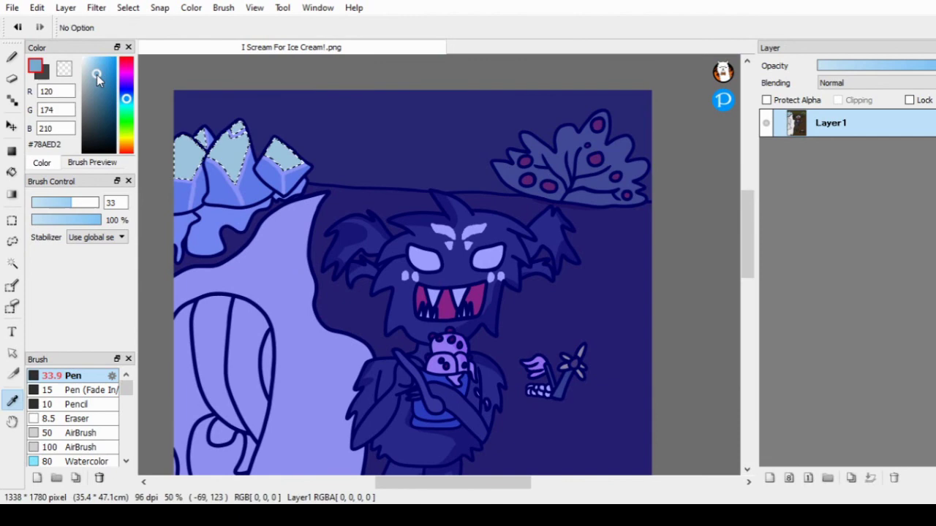
key("b")
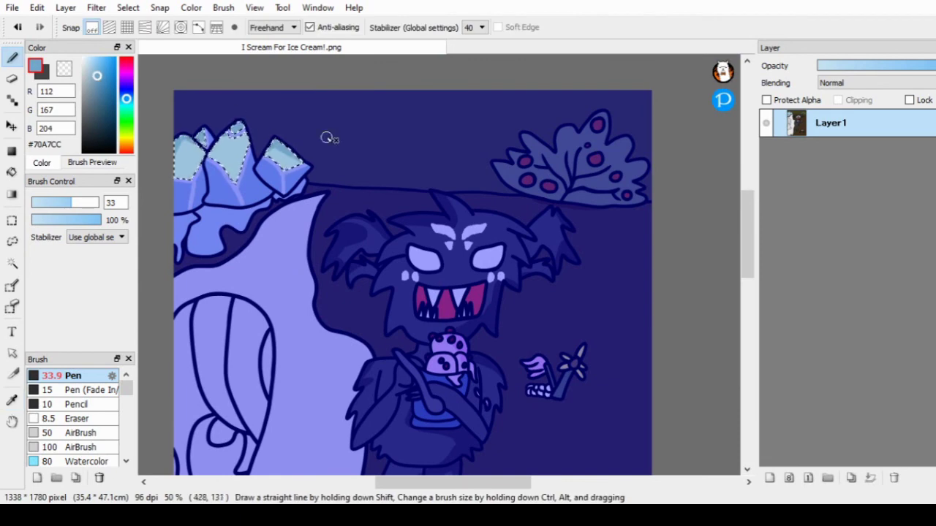
Shade the bush's leaves in dark green #4D5B35 and its berries in dark red #7F2912 at pen size 40
key("w")
left_click(592, 147)
key("b")
left_click_drag(555, 168, 599, 115)
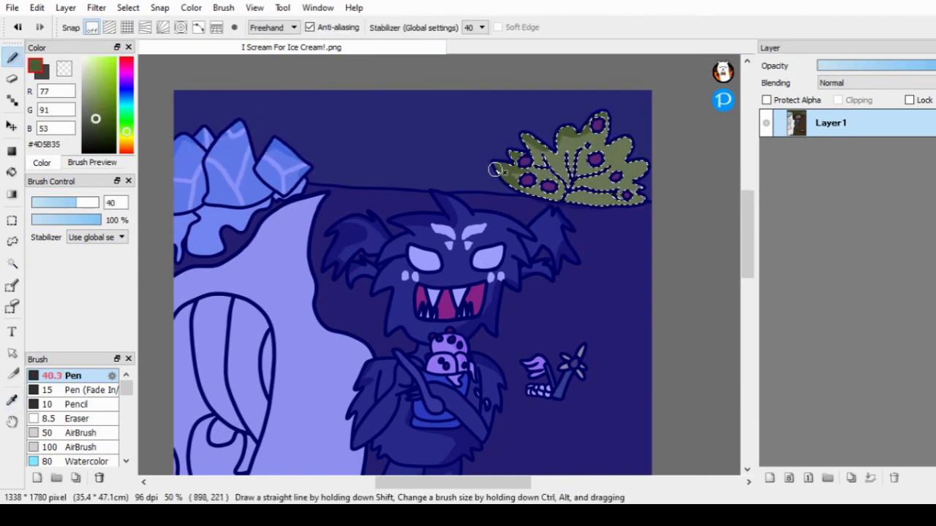
key("ctrl+z")
key("w")
left_click(595, 125)
key("b")
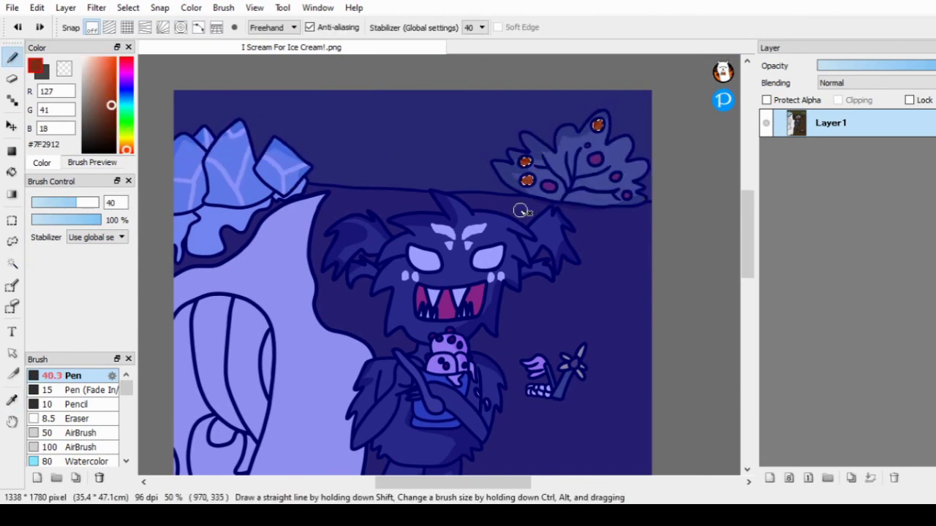
Paint a ground shadow around the flowers beside the monster in dark brown #32210D
scroll(504, 192, "down", 10)
key("w")
left_click(599, 329)
key("b")
scroll(541, 268, "up", 6)
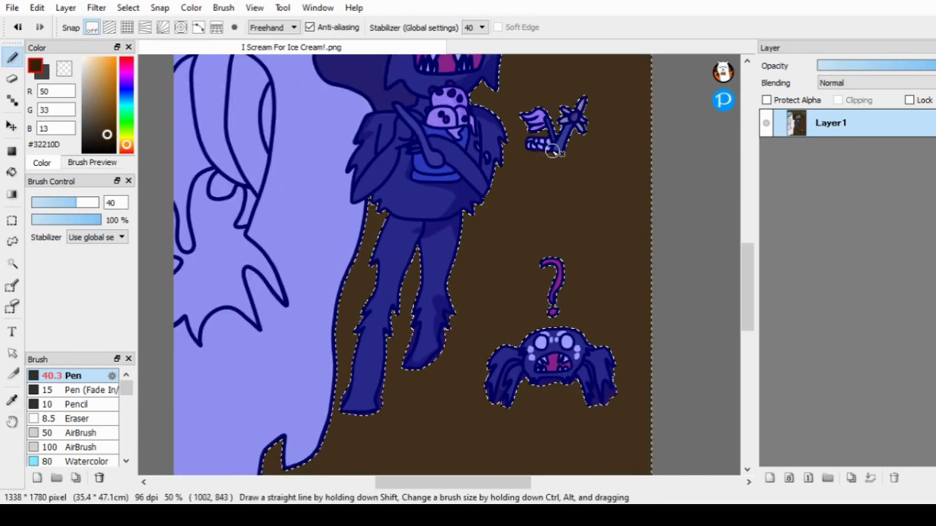
key("ctrl+z")
Shade the pink flower in #DC87D5, darken the yellow petals, and shade the green stem in #2F4C28
scroll(542, 267, "up", 3)
left_click(606, 220, "alt")
key("w")
left_click(702, 212)
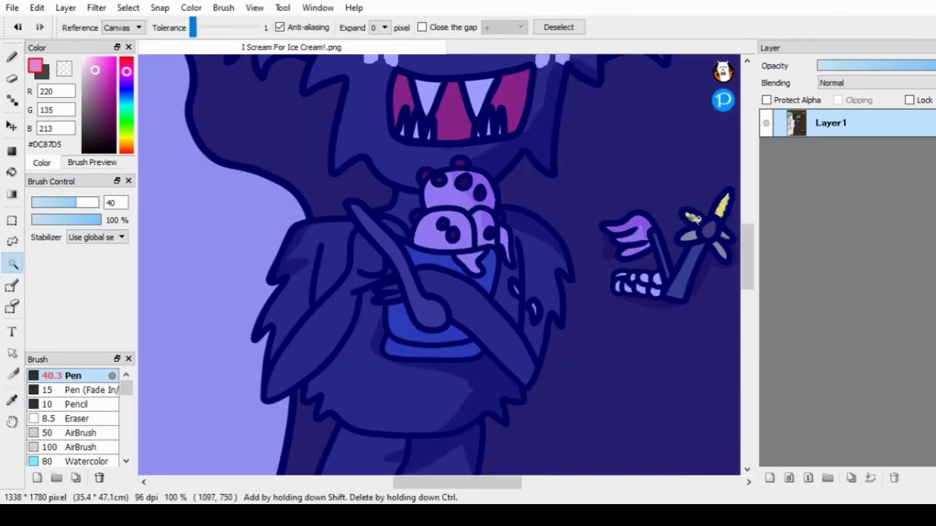
key("b")
left_click_drag(687, 216, 720, 188)
left_click(691, 263, "alt")
left_click_drag(658, 263, 690, 328)
Shade the monster's blue ice cream cup with a darker tone
scroll(690, 329, "down", 3)
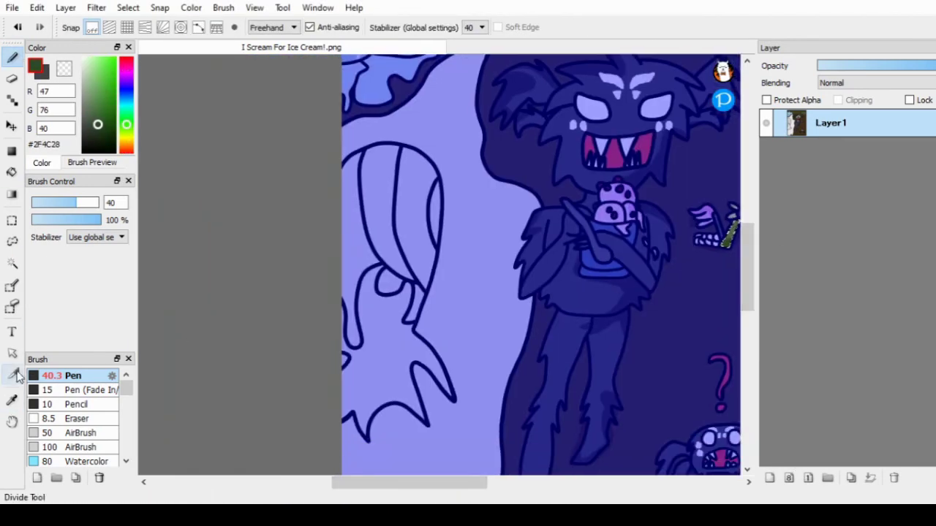
left_click(604, 267, "alt")
key("w")
left_click(603, 263)
key("b")
scroll(247, 74, "down", 1)
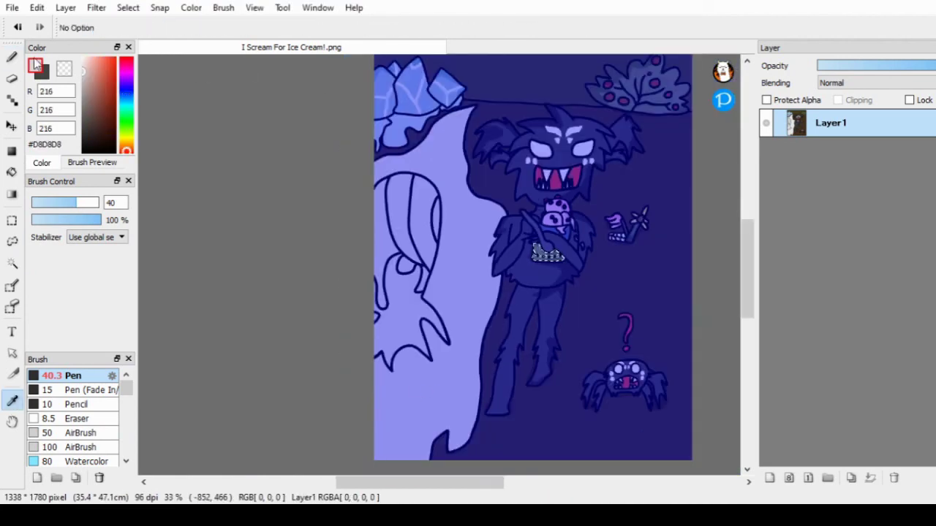
Shade the pale foreground beneath the spiky outline in light grey #D8D8D8
key("w")
left_click(438, 292)
key("b")
left_click_drag(431, 321, 438, 277)
left_click_drag(468, 146, 483, 220)
scroll(447, 403, "down", 2)
scroll(448, 403, "up", 2)
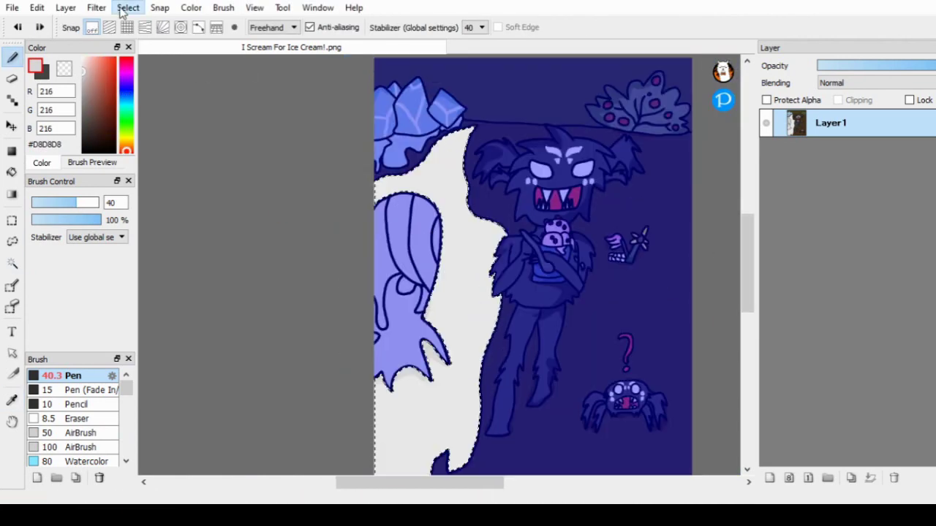
Shade beneath the foreground's spikes and inside the striped dome in pale pink #E1D1CF at pen size 53
key("ctrl+d")
left_click(439, 292)
mouse_move(409, 351)
left_mouse_down()
mouse_move(417, 388)
mouse_move(424, 380)
left_mouse_up()
left_click_drag(431, 307, 439, 358)
key("ctrl+d")
left_click(416, 256)
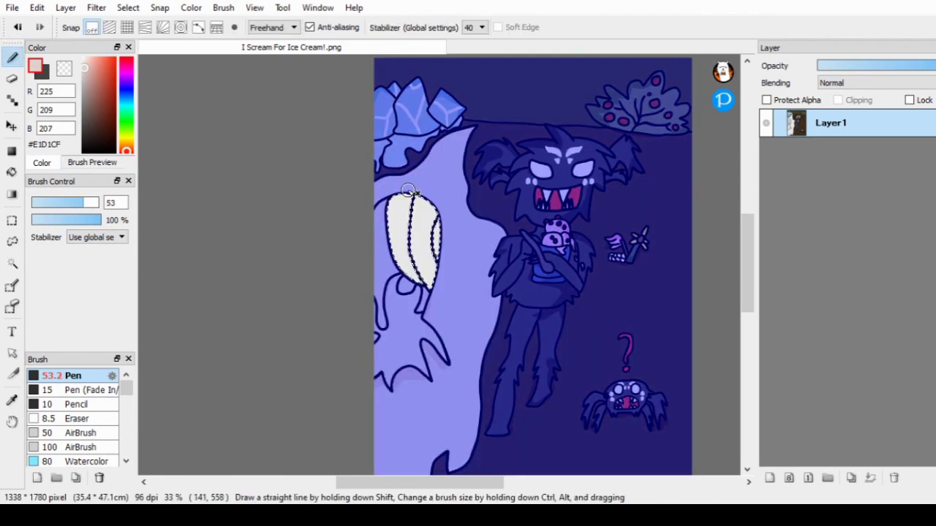
Brush a faint pale yellow #F2E68F glow over the picture with the pen at size 1000 and 6% opacity
key("ctrl+d")
scroll(153, 194, "down", 1)
left_click(95, 62)
left_click_drag(66, 202, 98, 202)
left_click_drag(101, 220, 34, 220)
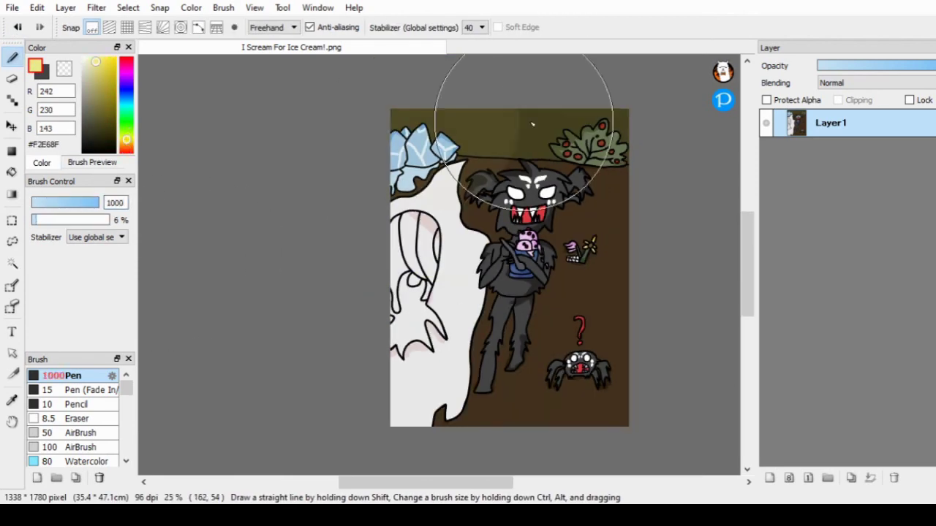
scroll(344, 167, "up", 1)
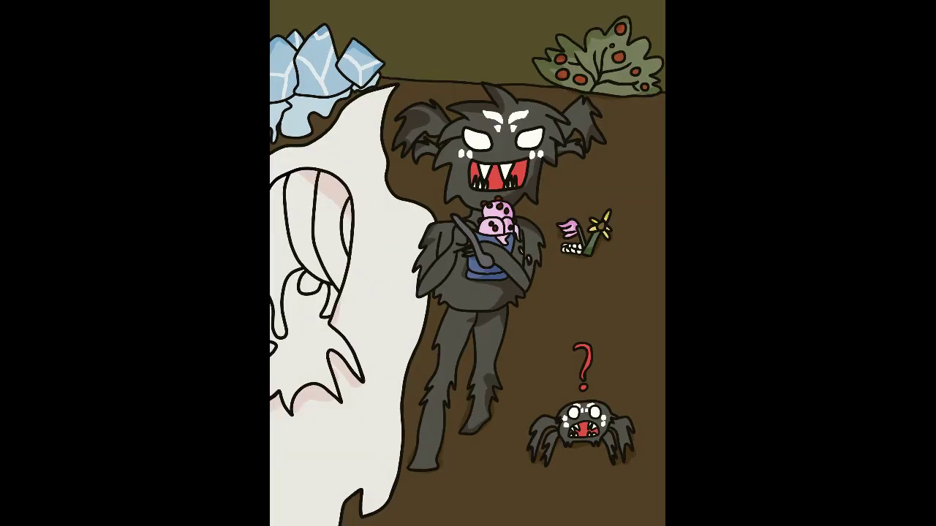